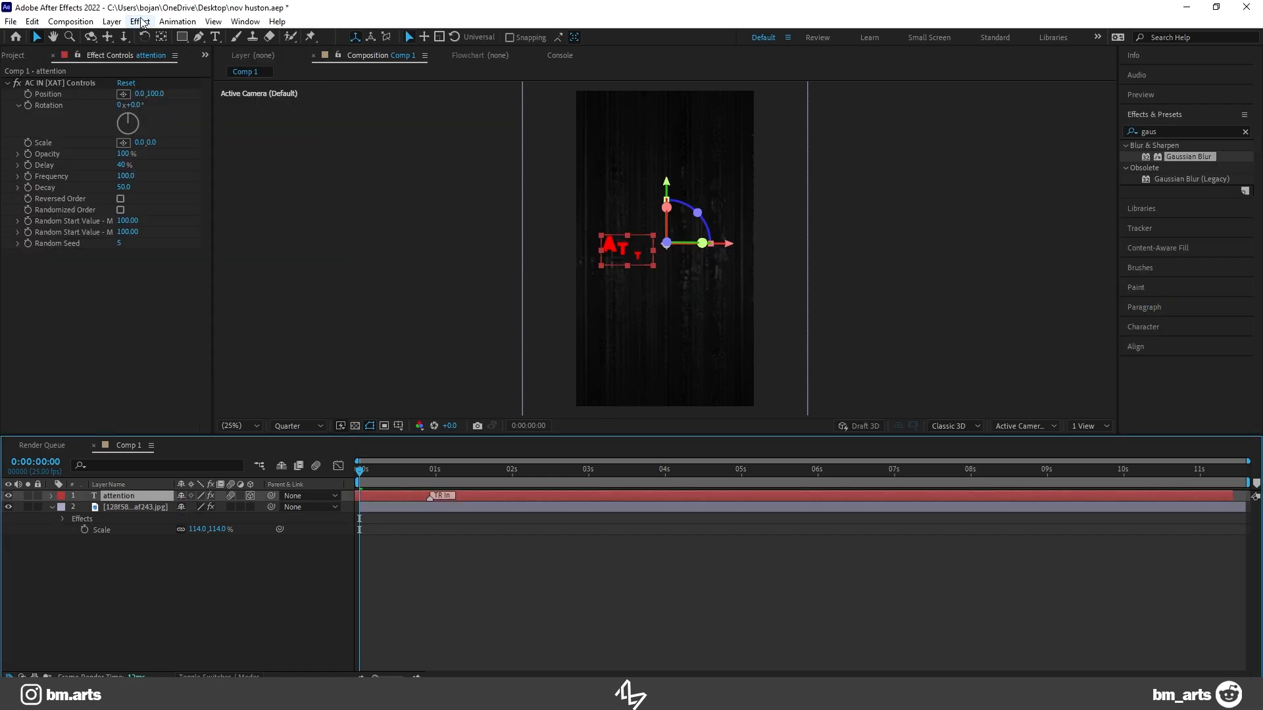
Step: Add a new one-node camera to the composition with the default lens settings
{"action": "left_click", "coordinate": [119, 23]}
{"action": "mouse_move", "coordinate": [130, 29]}
{"action": "mouse_move", "coordinate": [300, 38]}
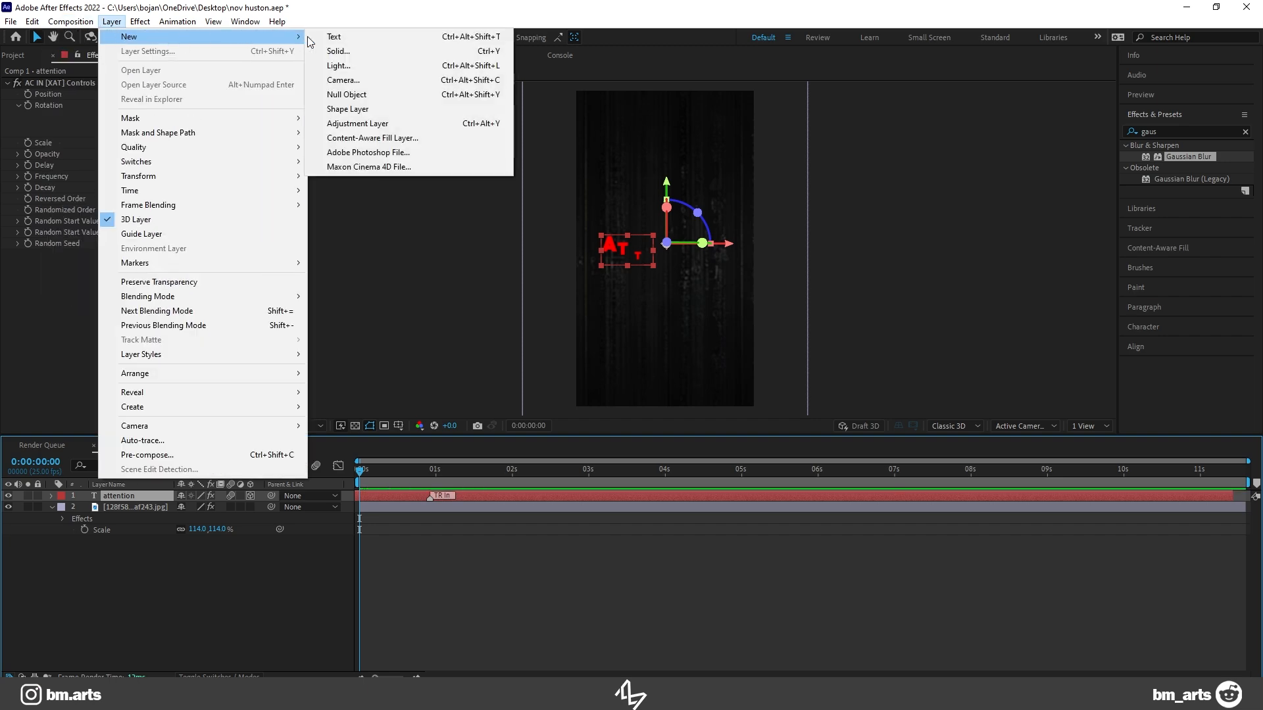
{"action": "left_click", "coordinate": [342, 80]}
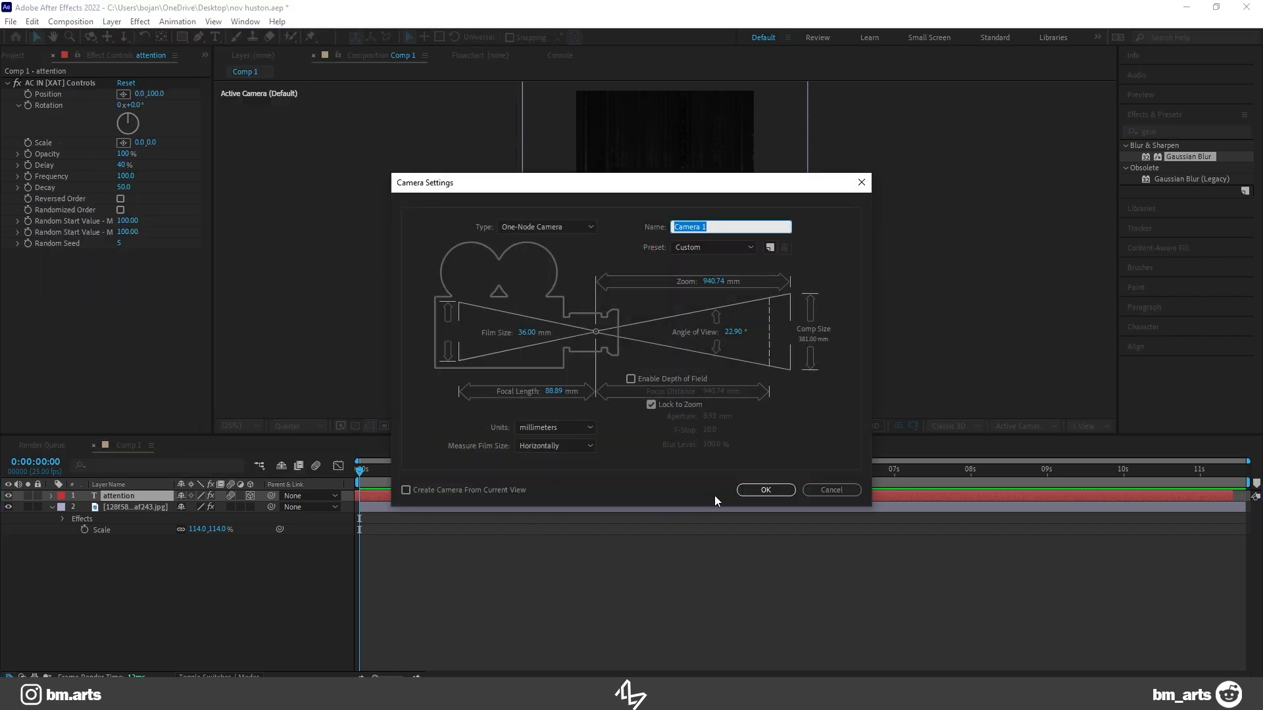
{"action": "left_click", "coordinate": [766, 490]}
Step: Offset the camera's position, turn the background image into a 3D layer, and preview the camera move
{"action": "left_click_drag", "start_coordinate": [227, 517], "coordinate": [184, 518]}
{"action": "key", "text": "space"}
{"action": "left_click", "coordinate": [437, 470]}
{"action": "left_click", "coordinate": [250, 597]}
{"action": "left_click_drag", "start_coordinate": [436, 472], "coordinate": [314, 487]}
{"action": "key", "text": "space"}
Step: Shift the camera's position at a further point in the timeline to extend the move, and preview it from the start
{"action": "left_click_drag", "start_coordinate": [470, 471], "coordinate": [573, 473]}
{"action": "left_click_drag", "start_coordinate": [221, 519], "coordinate": [164, 521]}
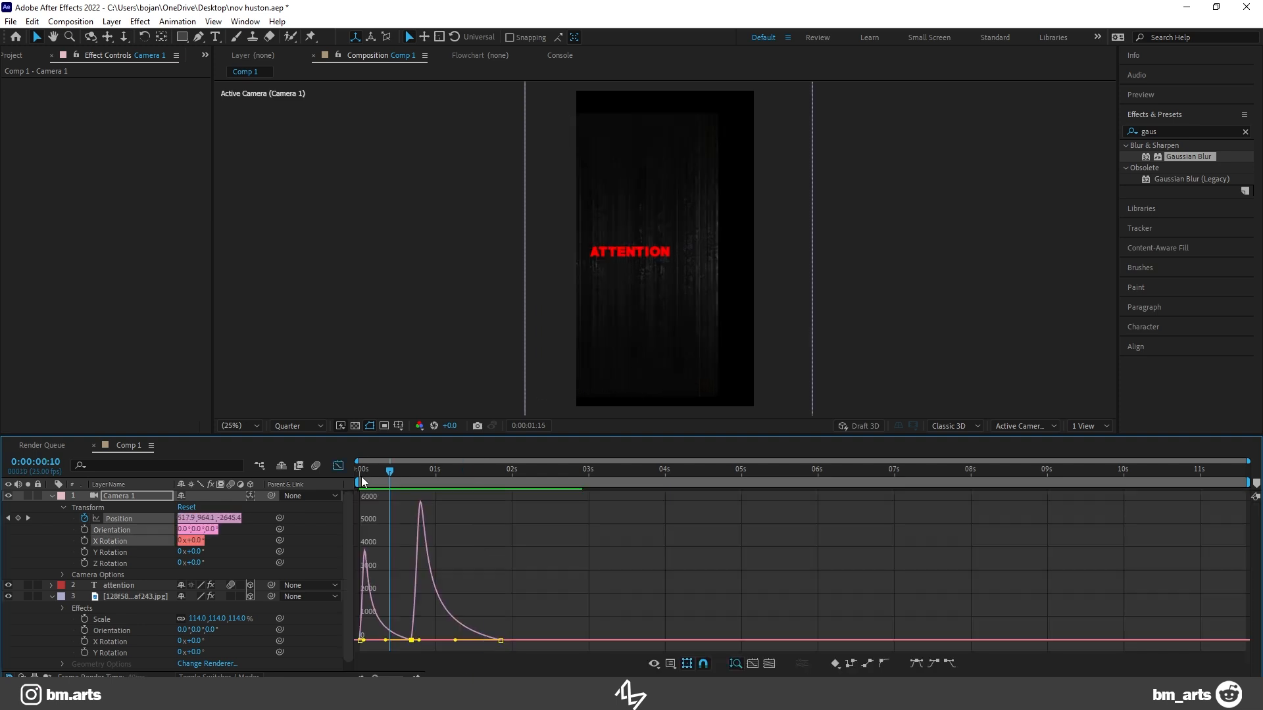
{"action": "left_click_drag", "start_coordinate": [371, 479], "coordinate": [339, 479]}
{"action": "key", "text": "space"}
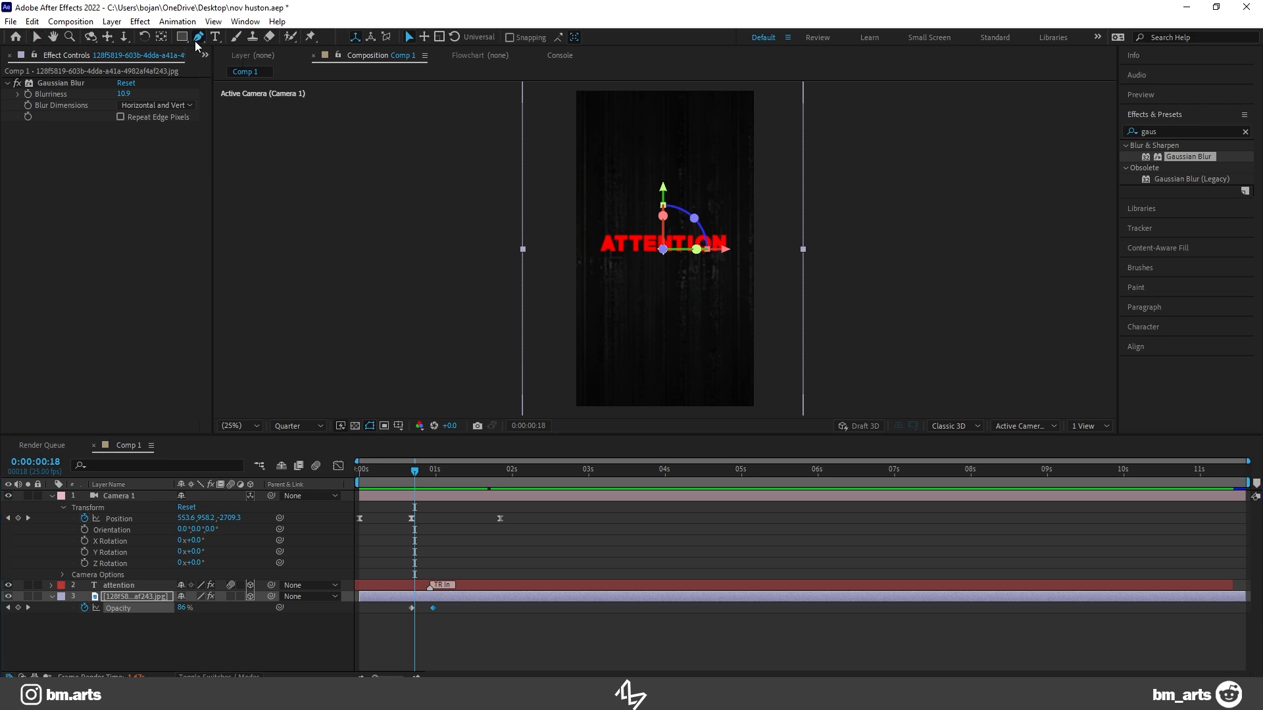
Step: Draw a slanted four-sided band with a red fill across the ATTENTION text using the Pen tool, keeping the existing stroke colour
{"action": "left_click", "coordinate": [195, 39]}
{"action": "left_click", "coordinate": [790, 251]}
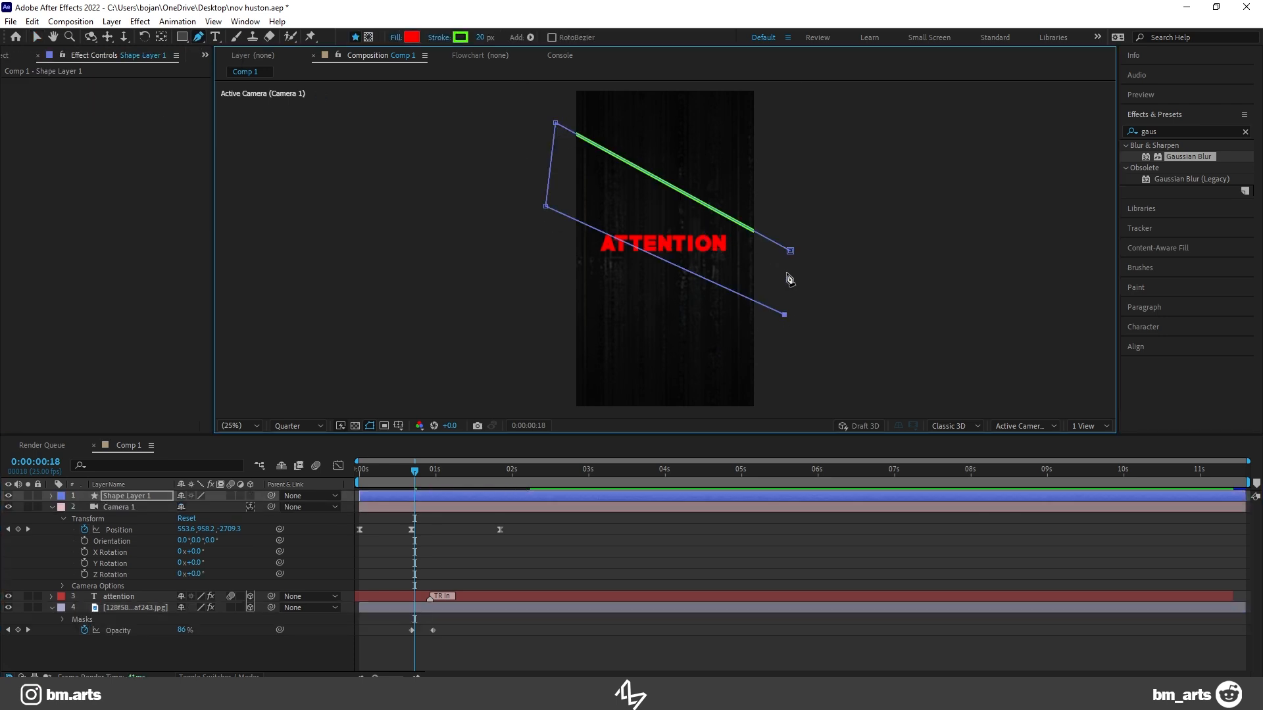
{"action": "left_click", "coordinate": [460, 37]}
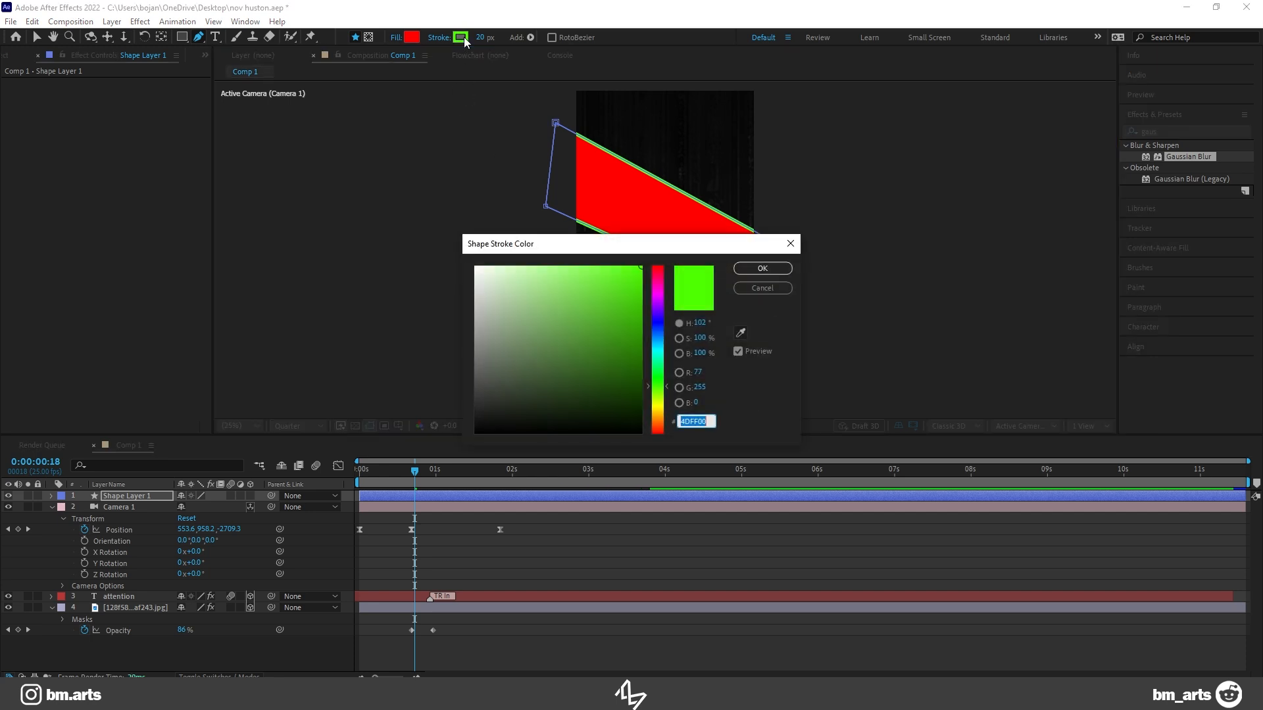
{"action": "left_click", "coordinate": [748, 290]}
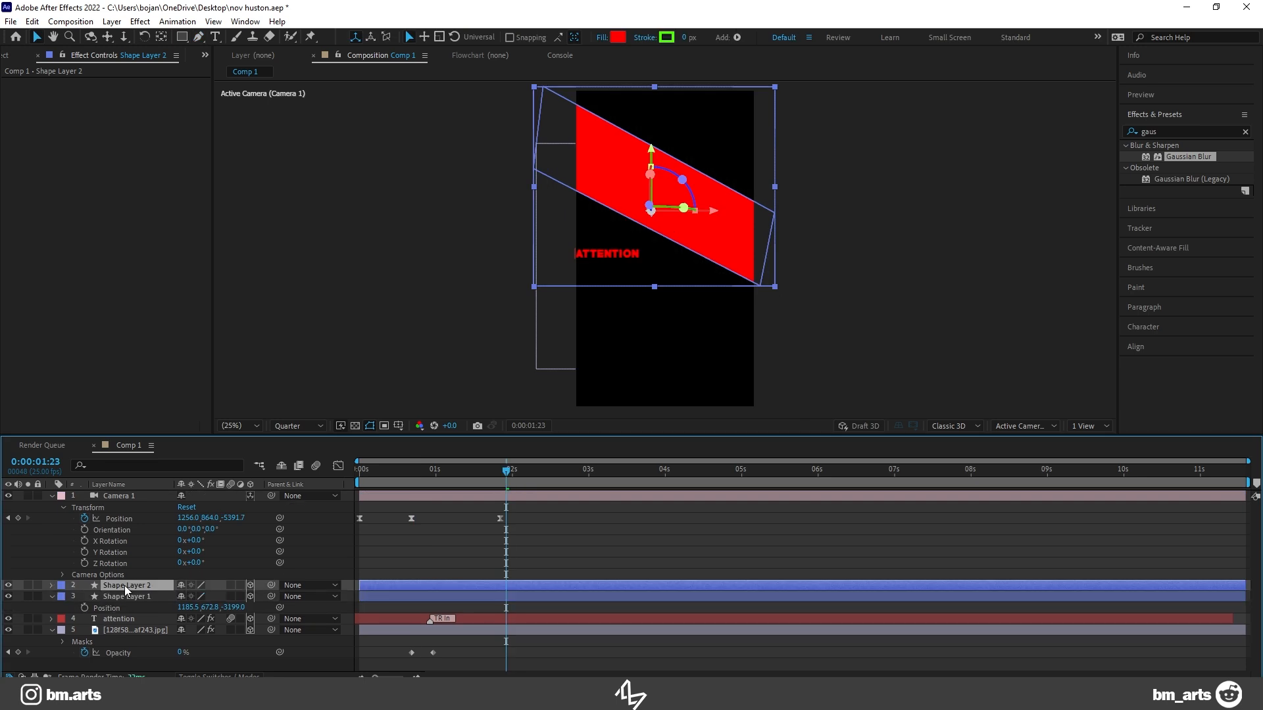
Step: Place Shape Layer 2 below the first red band and keyframe its position from 0:00:00:21 to X 1343.2 at 0:00:02:02
{"action": "left_click", "coordinate": [626, 195]}
{"action": "left_click_drag", "start_coordinate": [627, 196], "coordinate": [663, 304]}
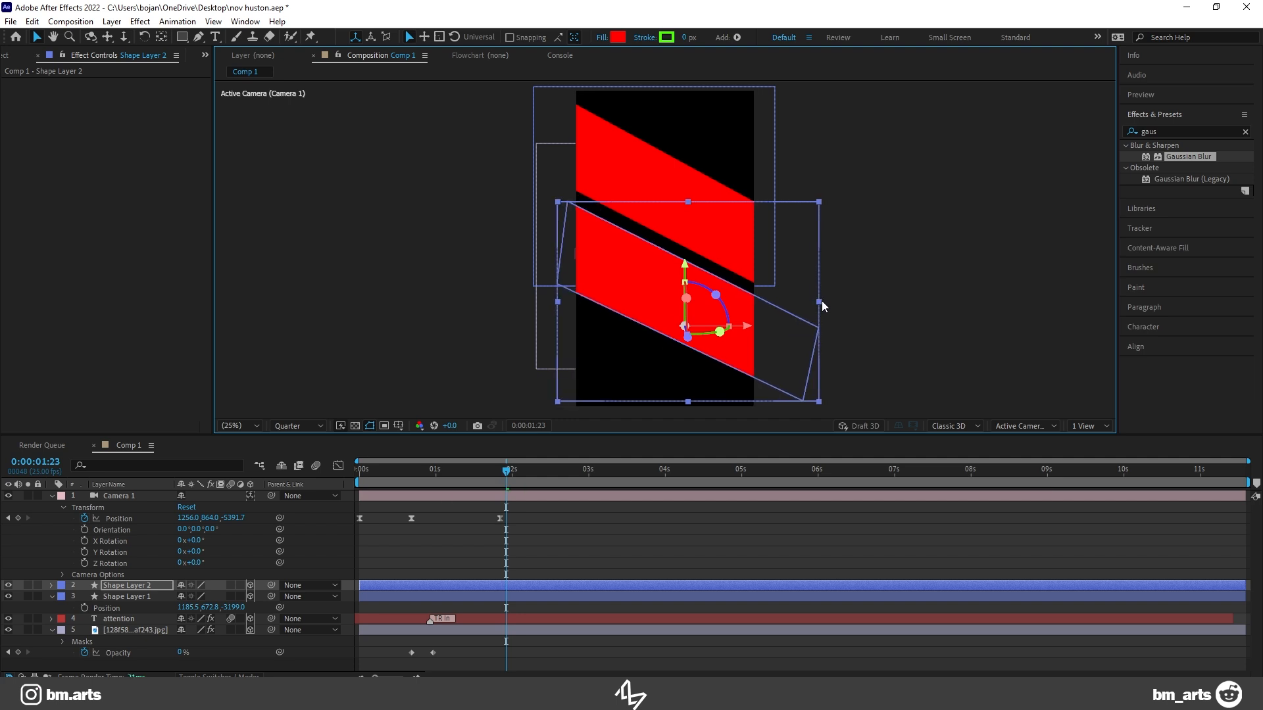
{"action": "left_click_drag", "start_coordinate": [445, 475], "coordinate": [423, 476]}
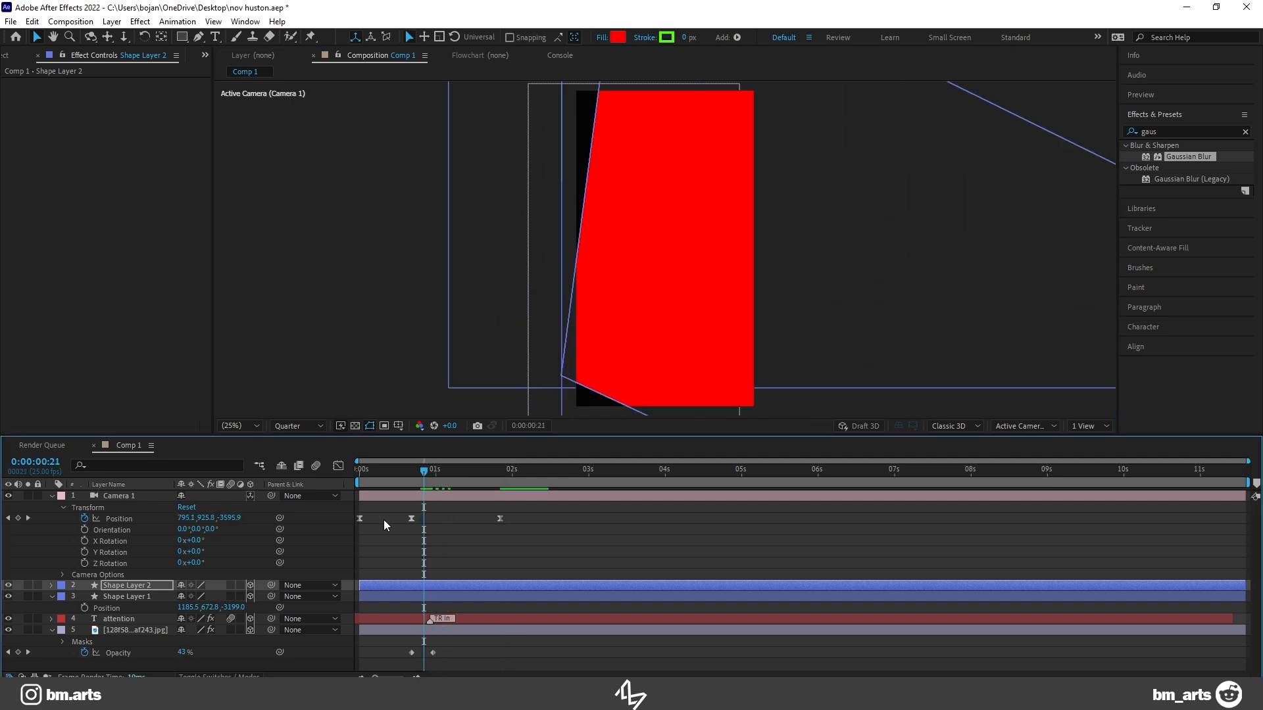
{"action": "key", "text": "p"}
{"action": "left_click_drag", "start_coordinate": [490, 571], "coordinate": [85, 597]}
{"action": "left_click", "coordinate": [86, 597]}
{"action": "left_click_drag", "start_coordinate": [425, 472], "coordinate": [518, 475]}
{"action": "left_click_drag", "start_coordinate": [188, 596], "coordinate": [112, 599]}
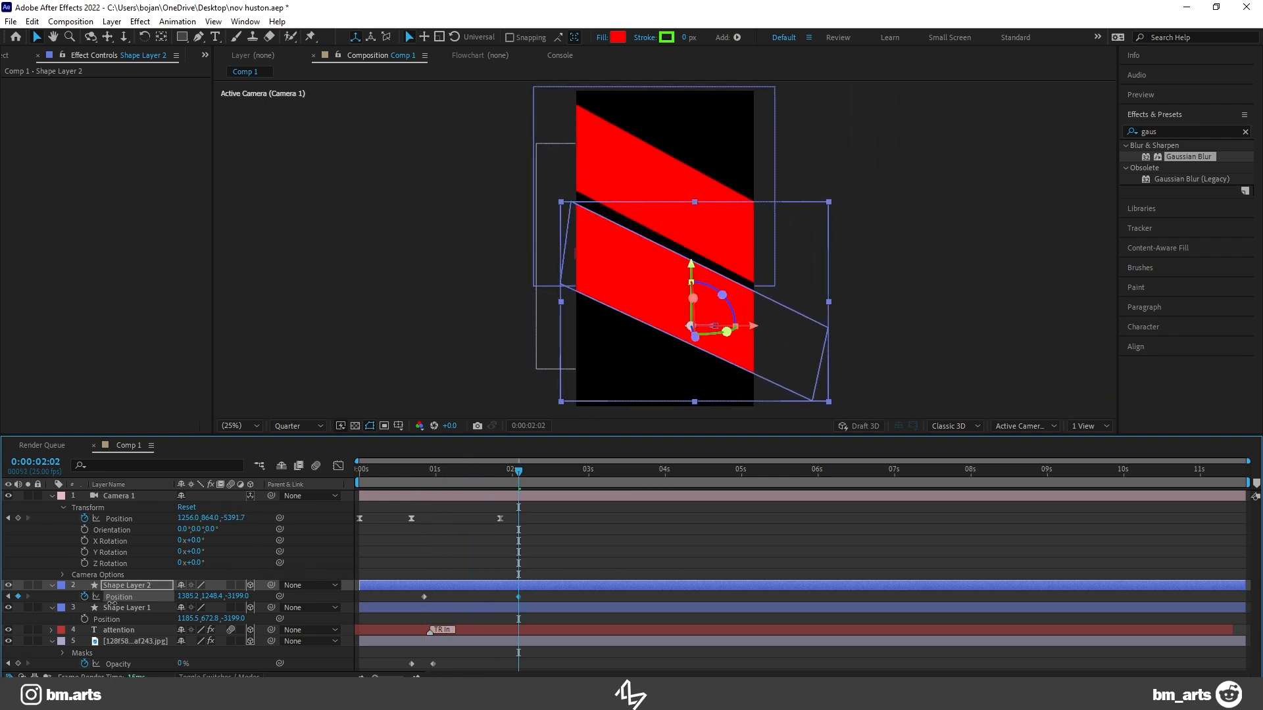
Step: Shift Shape Layer 2's second position keyframe earlier to about 0:00:01:08, preview the slide, and save the project
{"action": "left_click_drag", "start_coordinate": [431, 471], "coordinate": [409, 471]}
{"action": "left_click_drag", "start_coordinate": [518, 597], "coordinate": [460, 597]}
{"action": "left_click", "coordinate": [416, 479]}
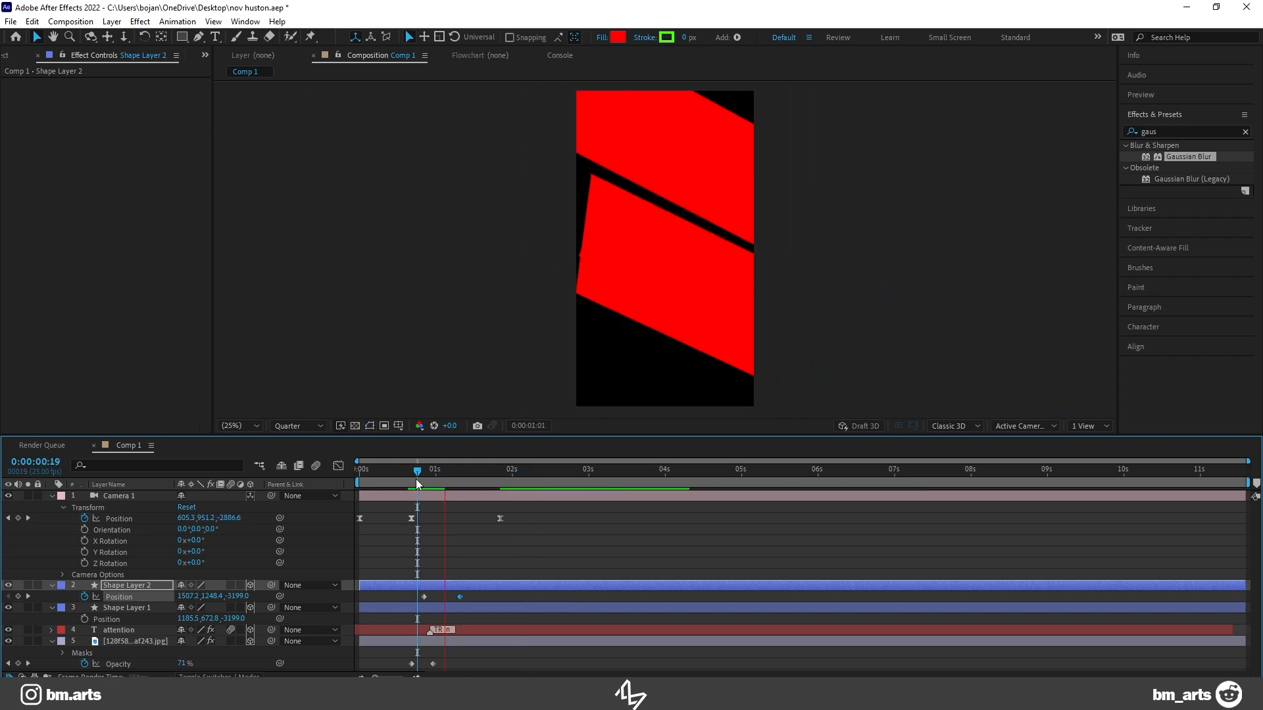
{"action": "key", "text": "space"}
{"action": "left_click_drag", "start_coordinate": [392, 476], "coordinate": [311, 481]}
{"action": "key", "text": "ctrl+s"}
Step: Play the animation from the start and move the camera's last position keyframe to 0:00:01:18
{"action": "key", "text": "space"}
{"action": "key", "text": "space"}
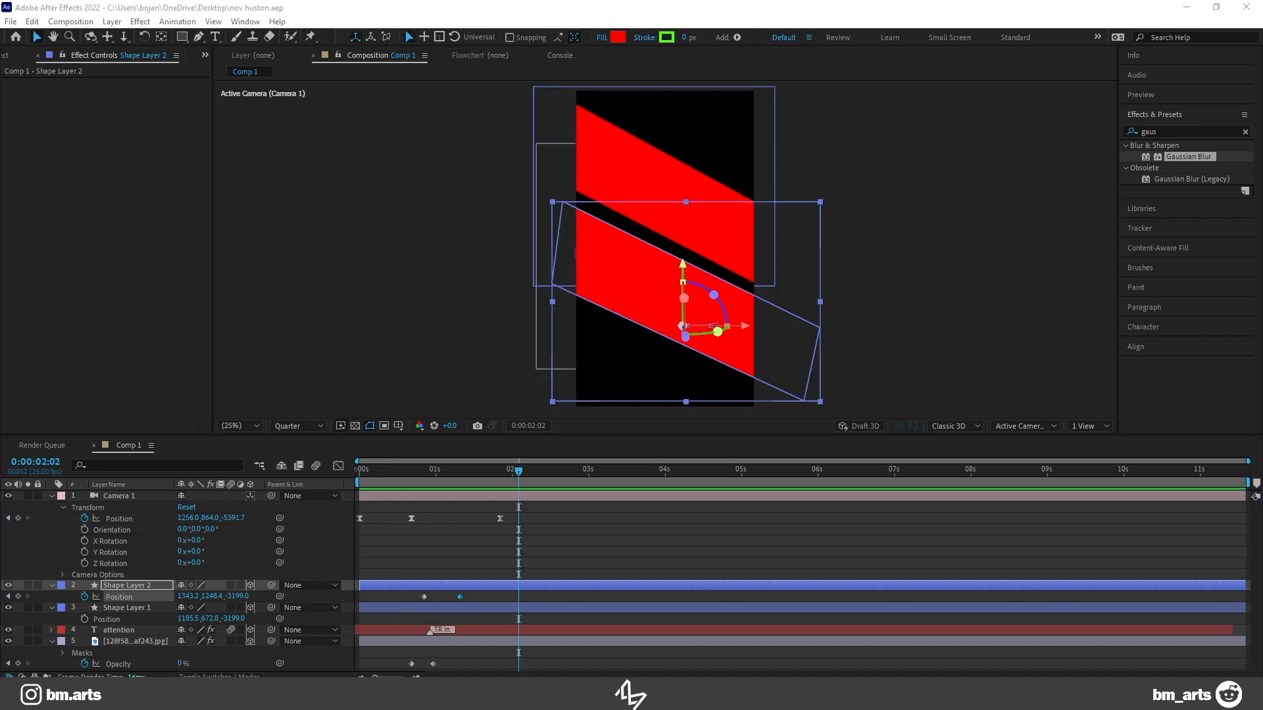
{"action": "key", "text": "space"}
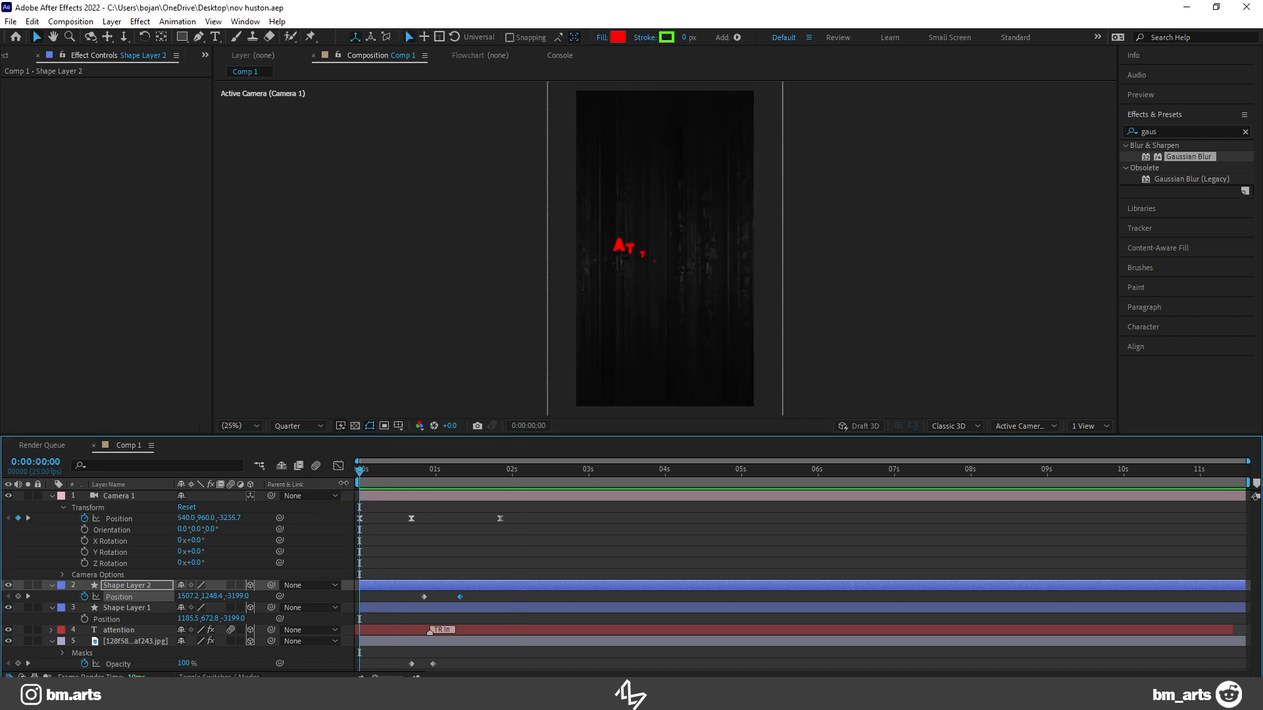
{"action": "key", "text": "space"}
{"action": "left_click_drag", "start_coordinate": [499, 519], "coordinate": [490, 519]}
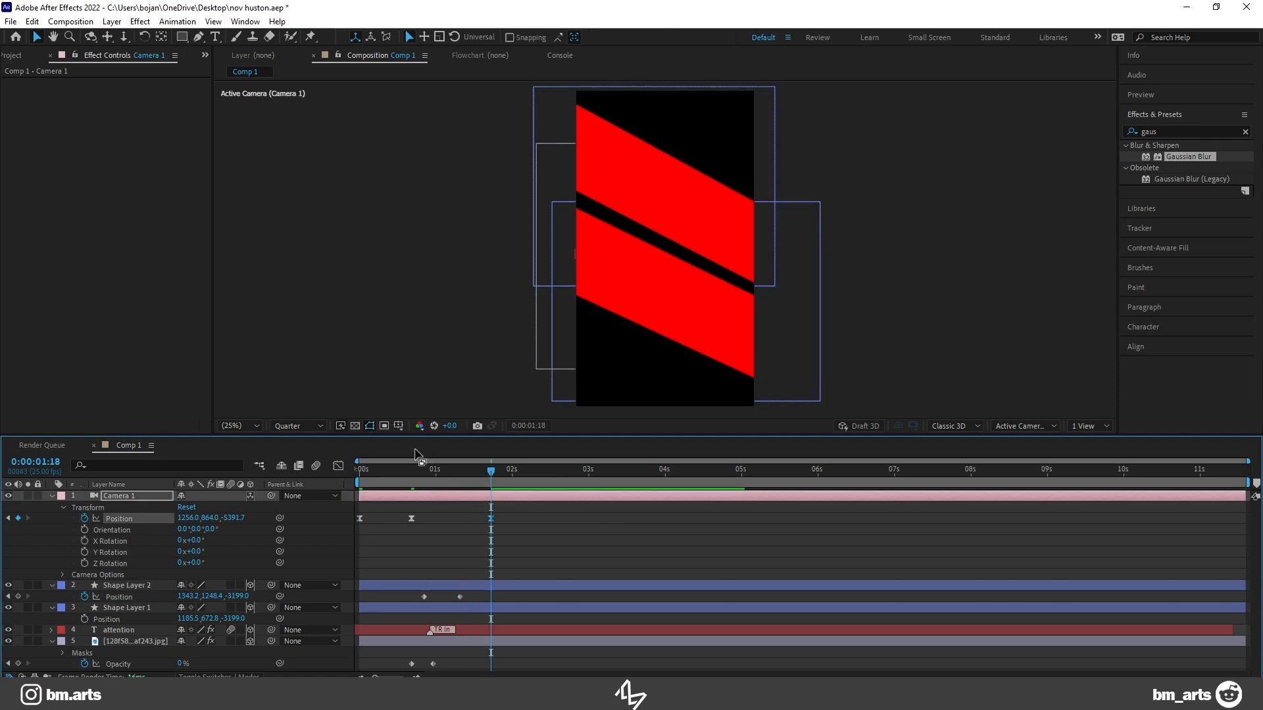
Step: Rotate both red bands to a shallower slant by changing their Z orientation
{"action": "left_click", "coordinate": [126, 586]}
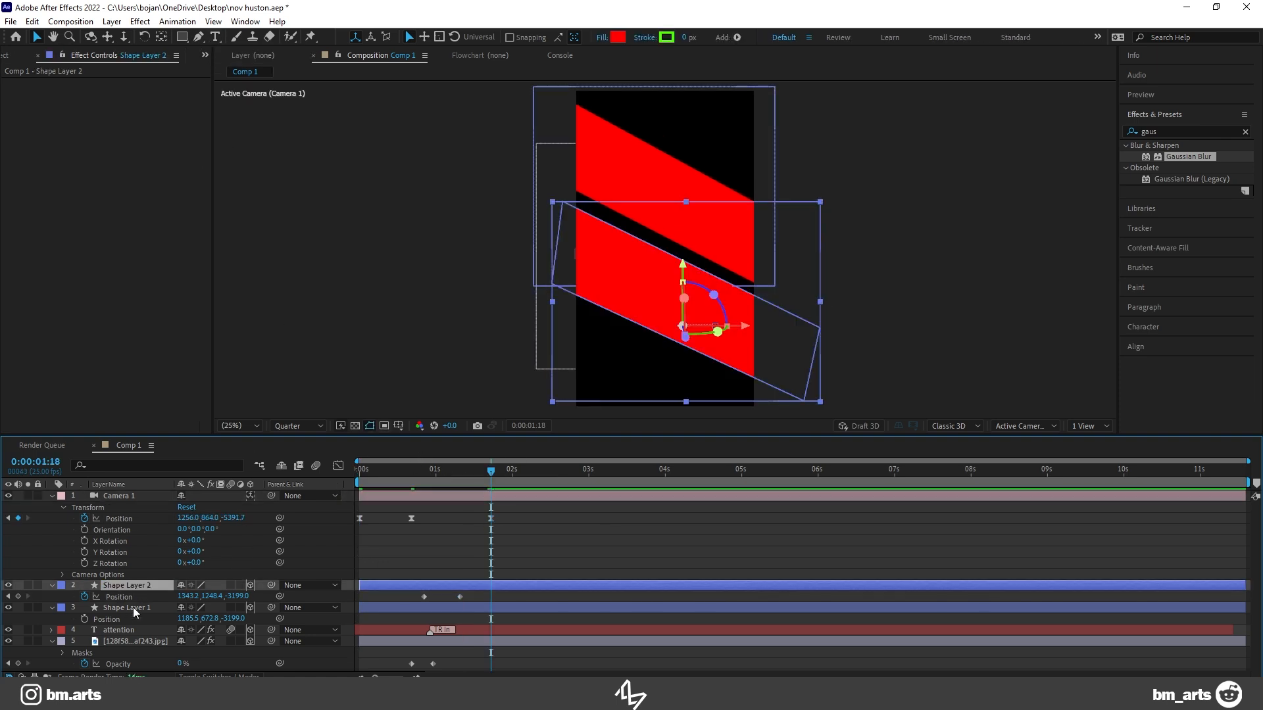
{"action": "key", "text": "r"}
{"action": "left_click_drag", "start_coordinate": [211, 596], "coordinate": [250, 595]}
{"action": "left_click", "coordinate": [126, 642]}
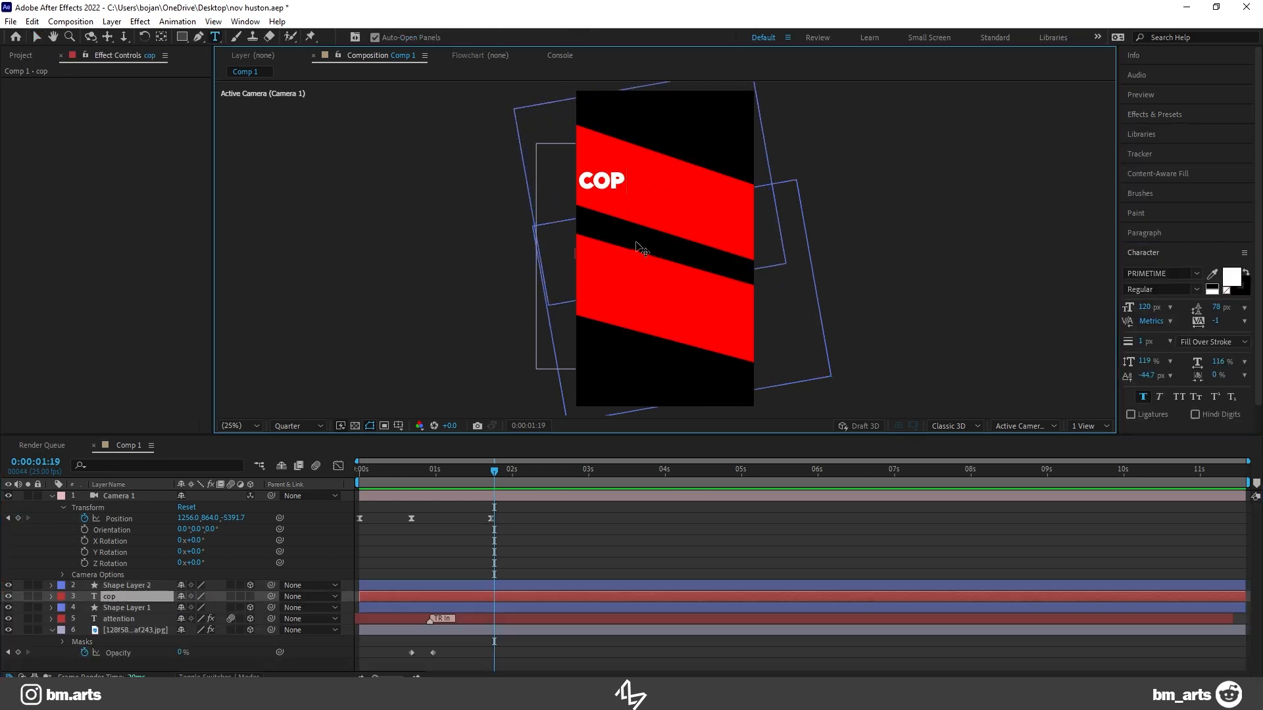
Step: Complete the white text as "copycats" and centre it on the upper red band
{"action": "type", "text": "cats"}
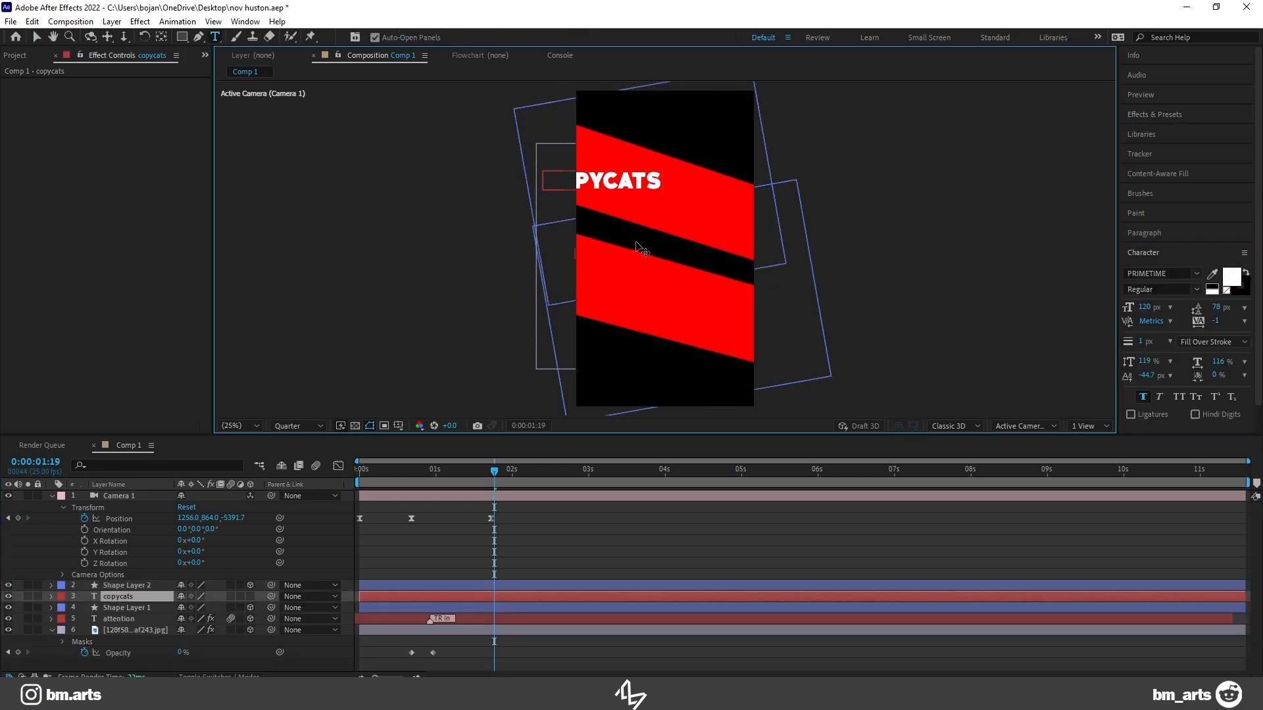
{"action": "left_click", "coordinate": [37, 37]}
{"action": "left_click_drag", "start_coordinate": [597, 181], "coordinate": [659, 195]}
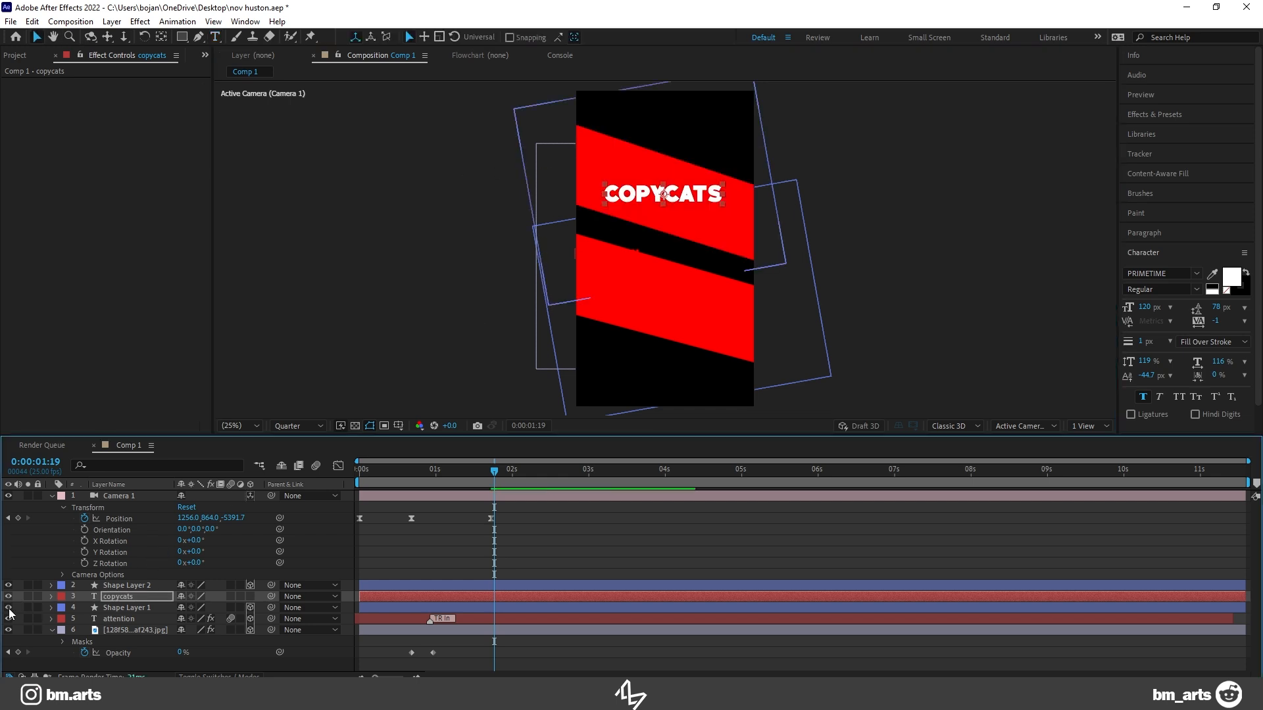
Step: Parent the copycats text to Shape Layer 1 and preview the transition from 0:00:00:16
{"action": "left_click_drag", "start_coordinate": [270, 598], "coordinate": [148, 609]}
{"action": "left_click_drag", "start_coordinate": [445, 472], "coordinate": [409, 471]}
{"action": "key", "text": "space"}
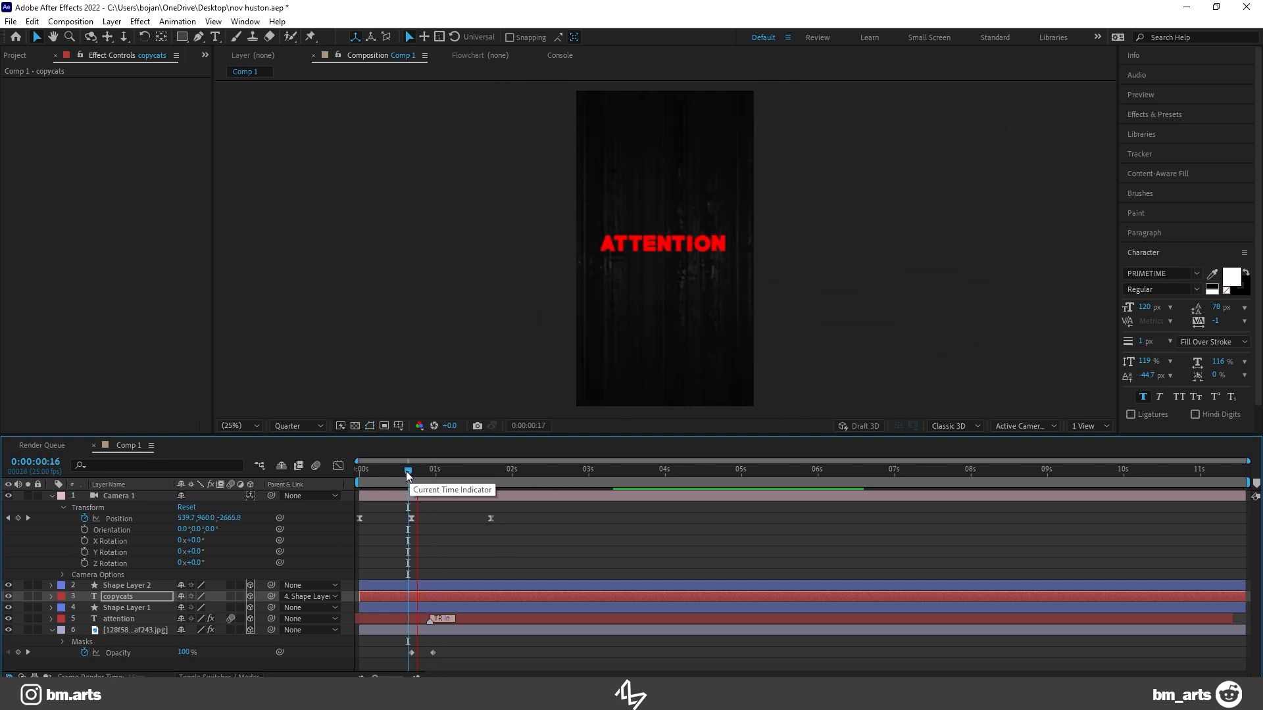
{"action": "key", "text": "space"}
Step: Reposition the copycats text on the upper band, set its Z orientation to 19°, and preview the animation
{"action": "left_click_drag", "start_coordinate": [409, 474], "coordinate": [439, 475]}
{"action": "left_click_drag", "start_coordinate": [624, 160], "coordinate": [666, 142]}
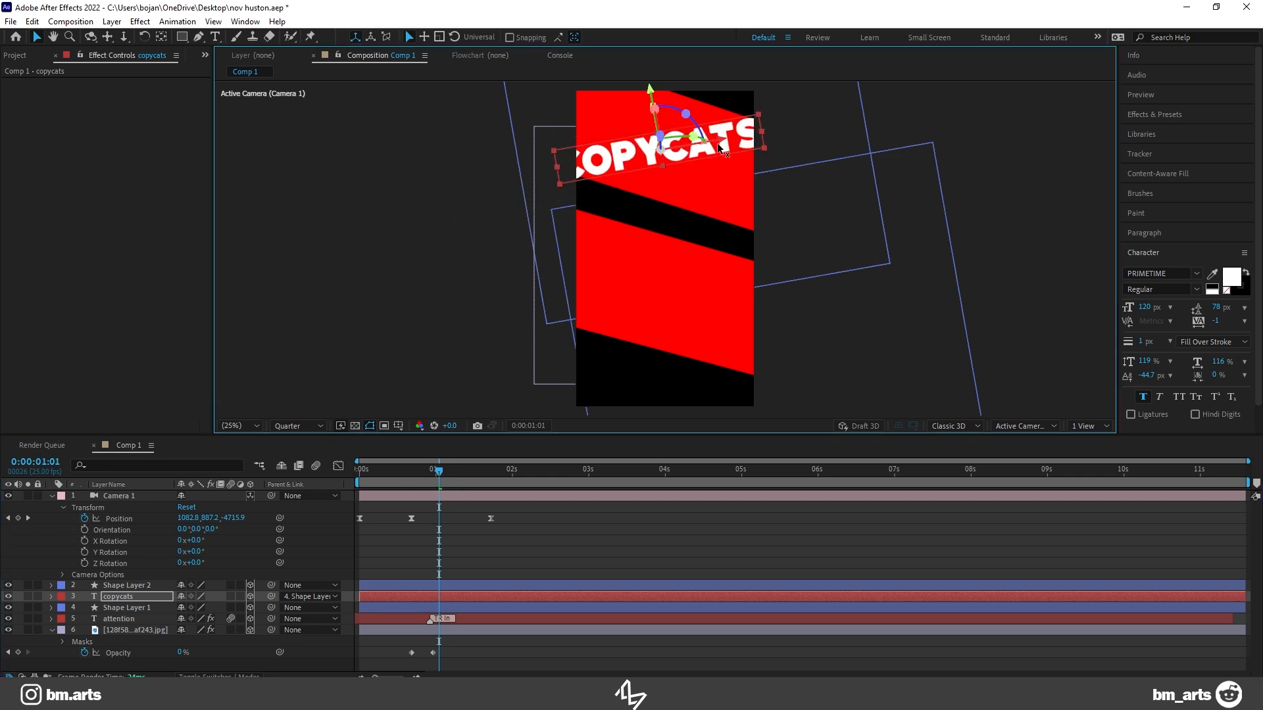
{"action": "key", "text": "r"}
{"action": "left_click_drag", "start_coordinate": [212, 609], "coordinate": [223, 609]}
{"action": "key", "text": "space"}
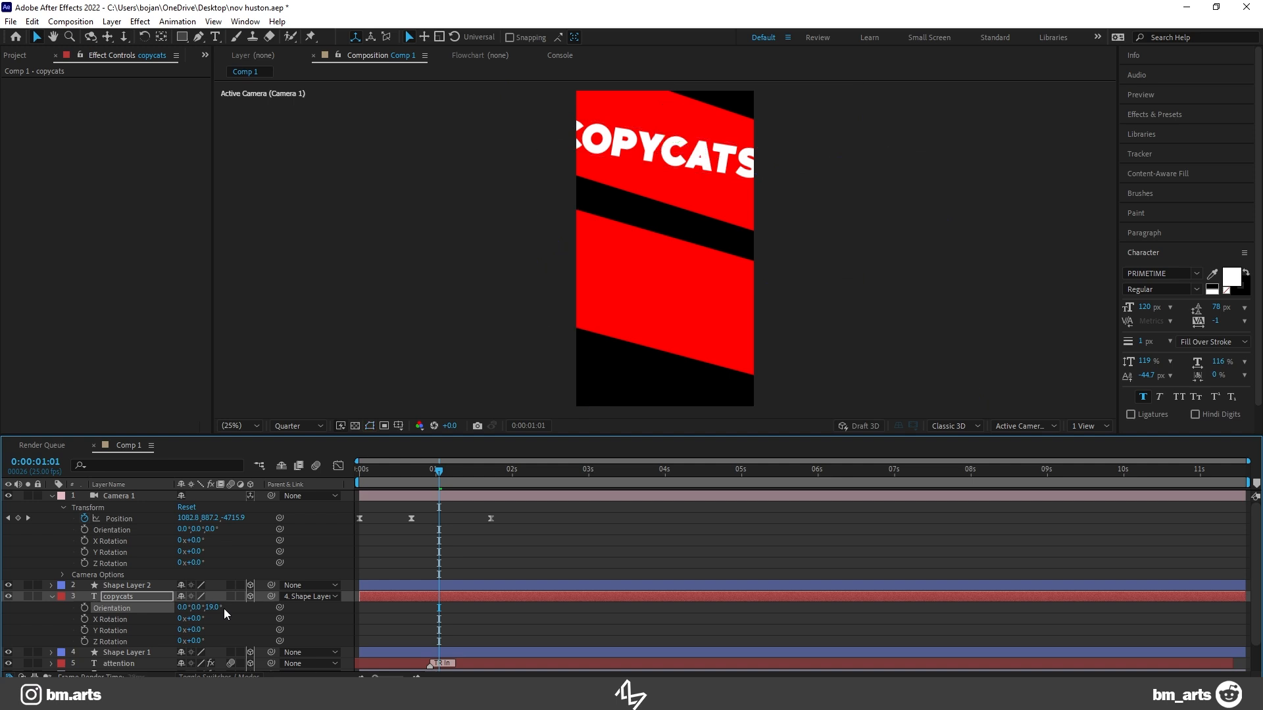
{"action": "key", "text": "space"}
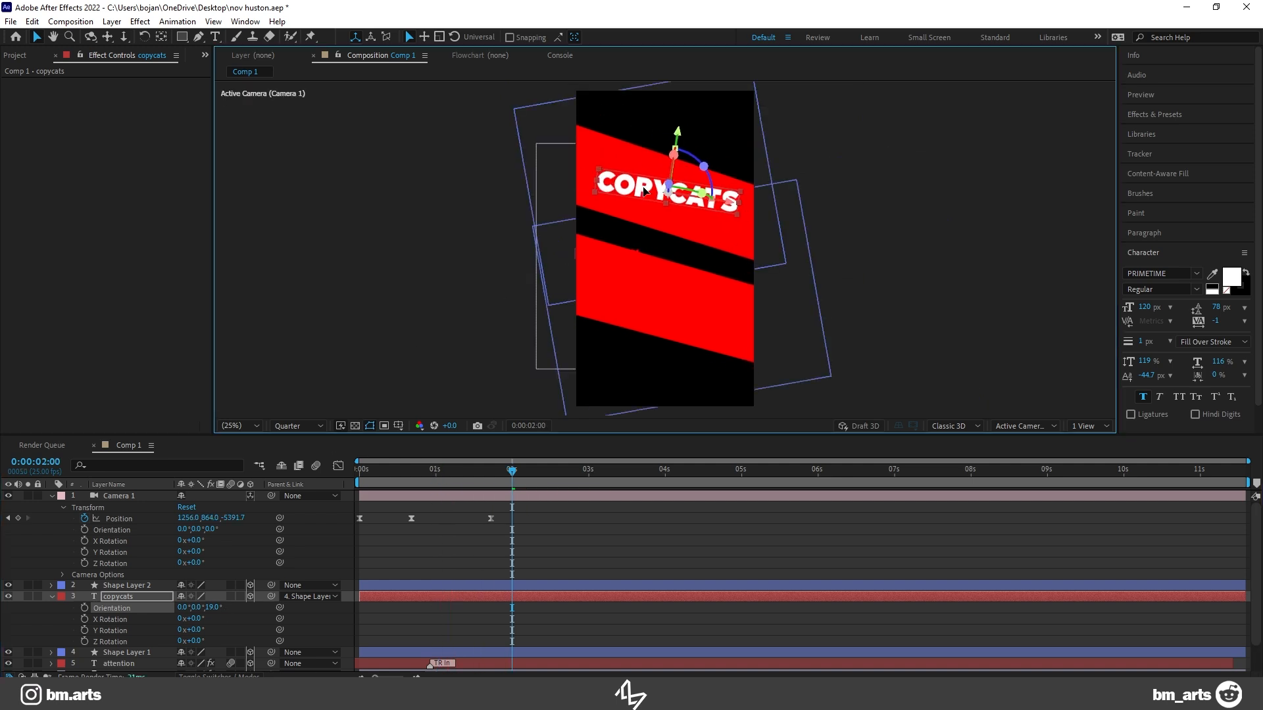
{"action": "key", "text": "space"}
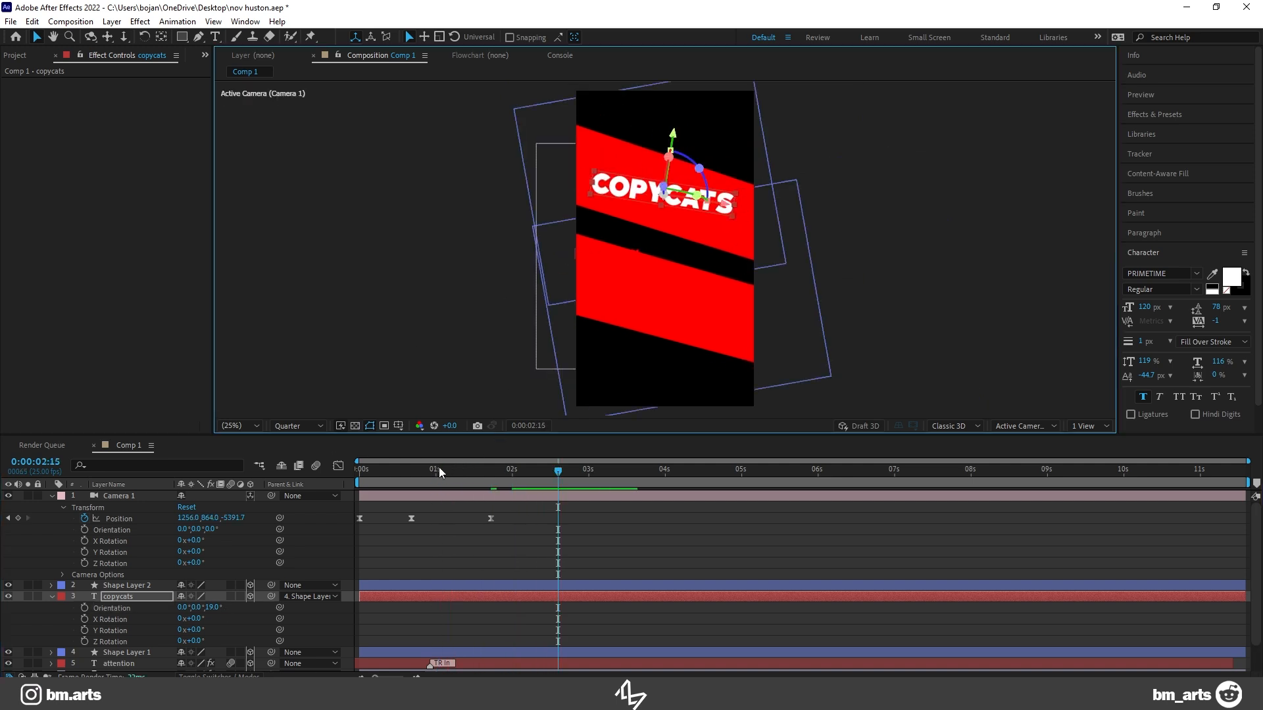
{"action": "left_click", "coordinate": [428, 479]}
{"action": "key", "text": "space"}
{"action": "key", "text": "space"}
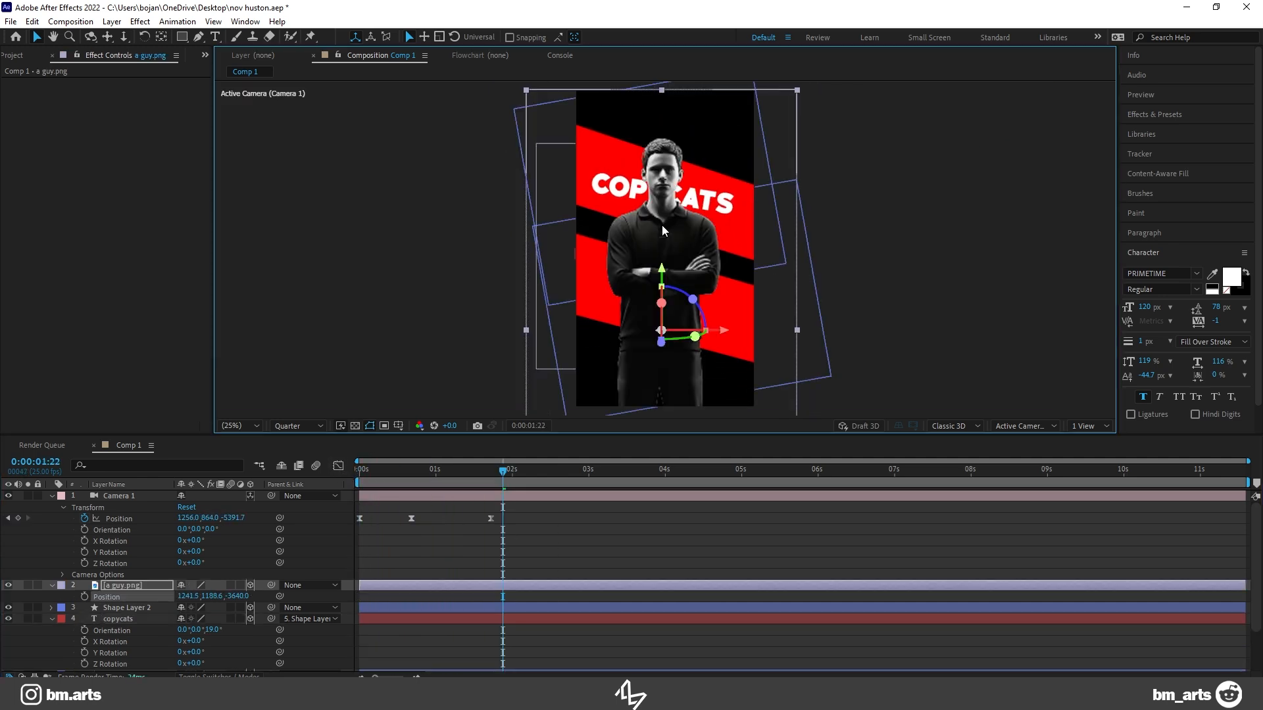
Step: Nudge the a guy.png figure down and duplicate it twice at 0:00:01:18, offsetting copies to its right
{"action": "left_click_drag", "start_coordinate": [662, 226], "coordinate": [662, 235]}
{"action": "left_click", "coordinate": [490, 474]}
{"action": "key", "text": "ctrl+d"}
{"action": "left_click_drag", "start_coordinate": [653, 237], "coordinate": [732, 252]}
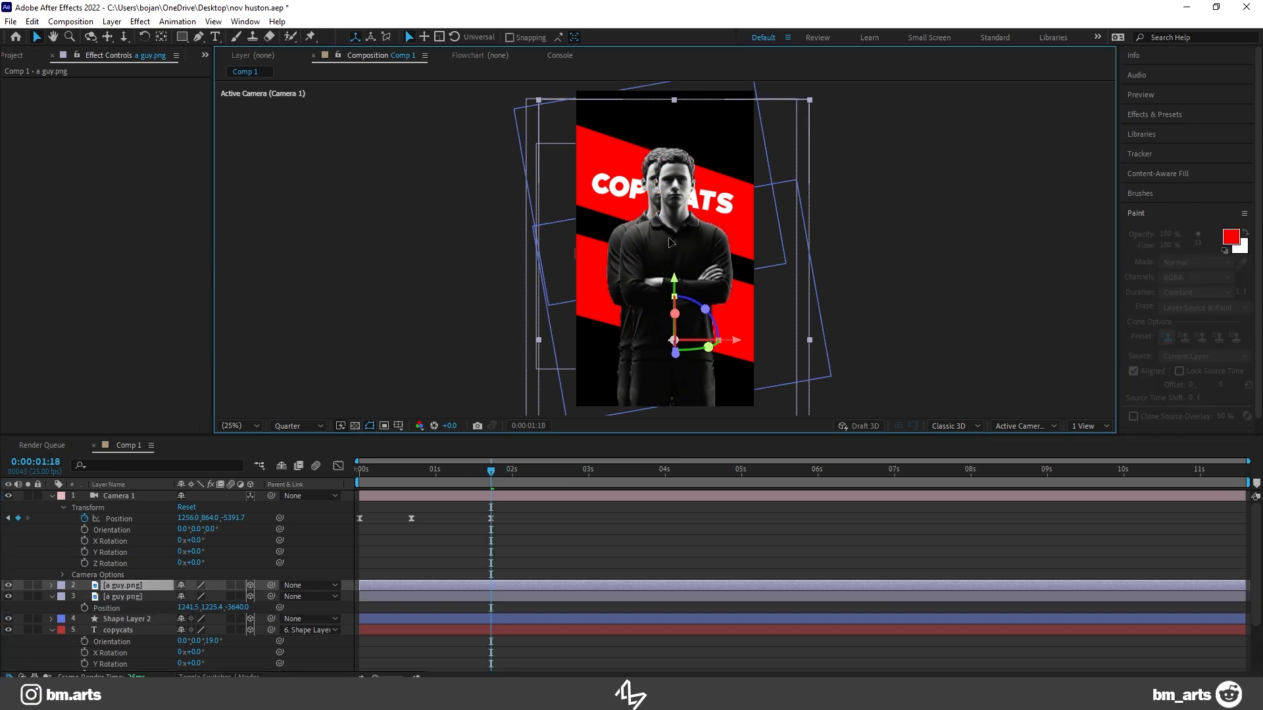
{"action": "key", "text": "ctrl+d"}
Step: Push the two figure copies back in depth to Z positions of -3510 and about -3604
{"action": "key", "text": "p"}
{"action": "left_click_drag", "start_coordinate": [245, 597], "coordinate": [331, 597]}
{"action": "left_click", "coordinate": [142, 608]}
{"action": "key", "text": "p"}
{"action": "left_click_drag", "start_coordinate": [239, 618], "coordinate": [263, 618]}
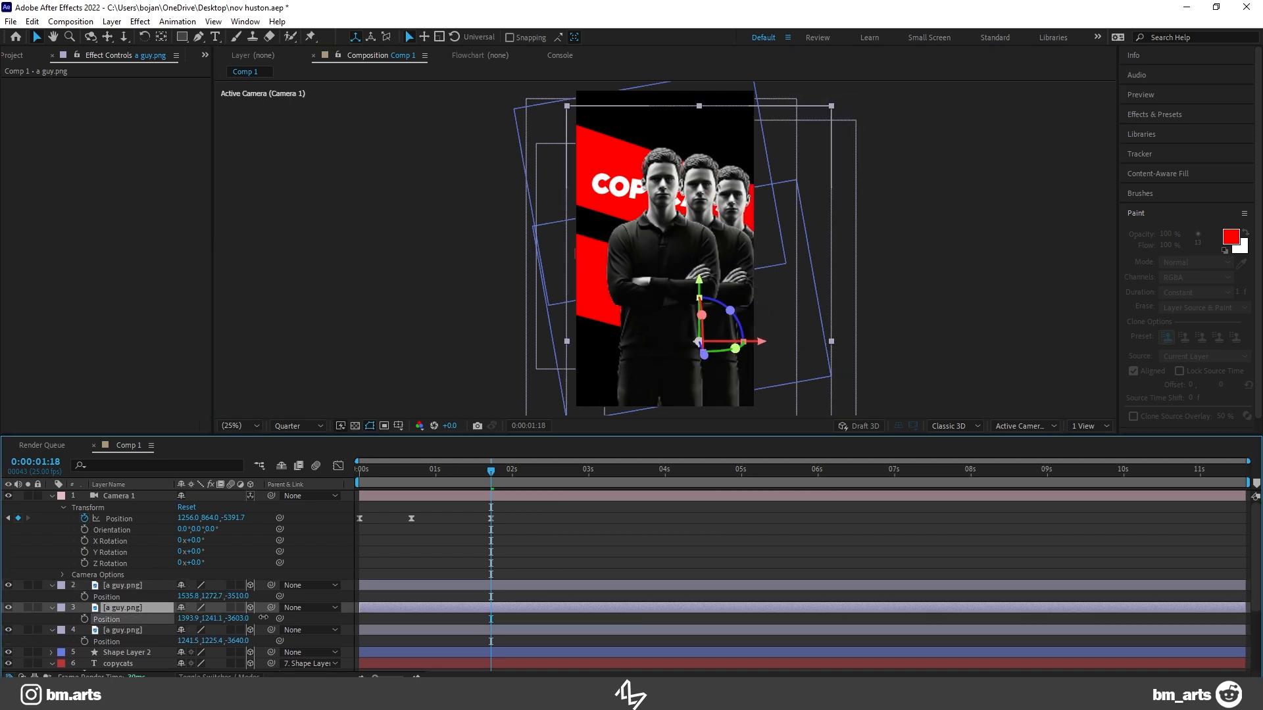
Step: Duplicate the figure just right of centre and place the copy on the other side of the central figure
{"action": "left_click_drag", "start_coordinate": [700, 204], "coordinate": [640, 220]}
{"action": "left_click", "coordinate": [139, 611]}
{"action": "key", "text": "ctrl+d"}
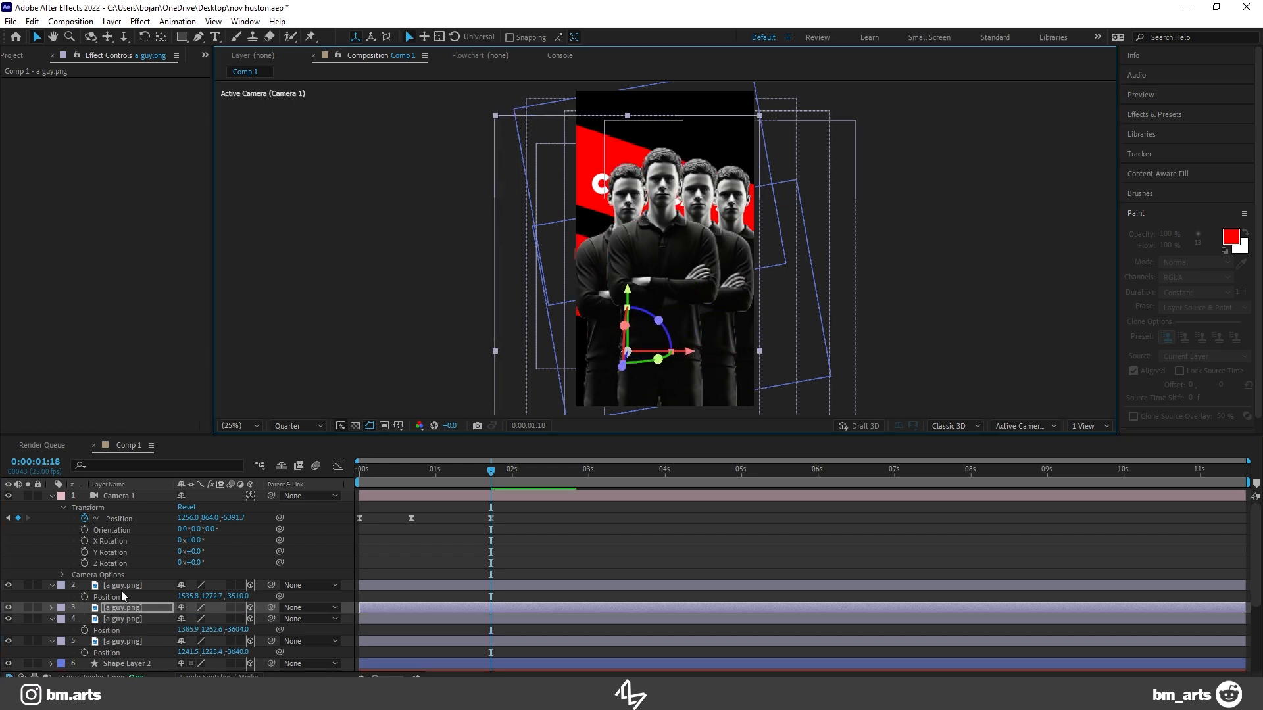
Step: Lower the rightmost figure slightly to Y 1343.2, then duplicate it and place the copy at the far left of the group
{"action": "left_click", "coordinate": [122, 587]}
{"action": "left_click_drag", "start_coordinate": [735, 198], "coordinate": [739, 212]}
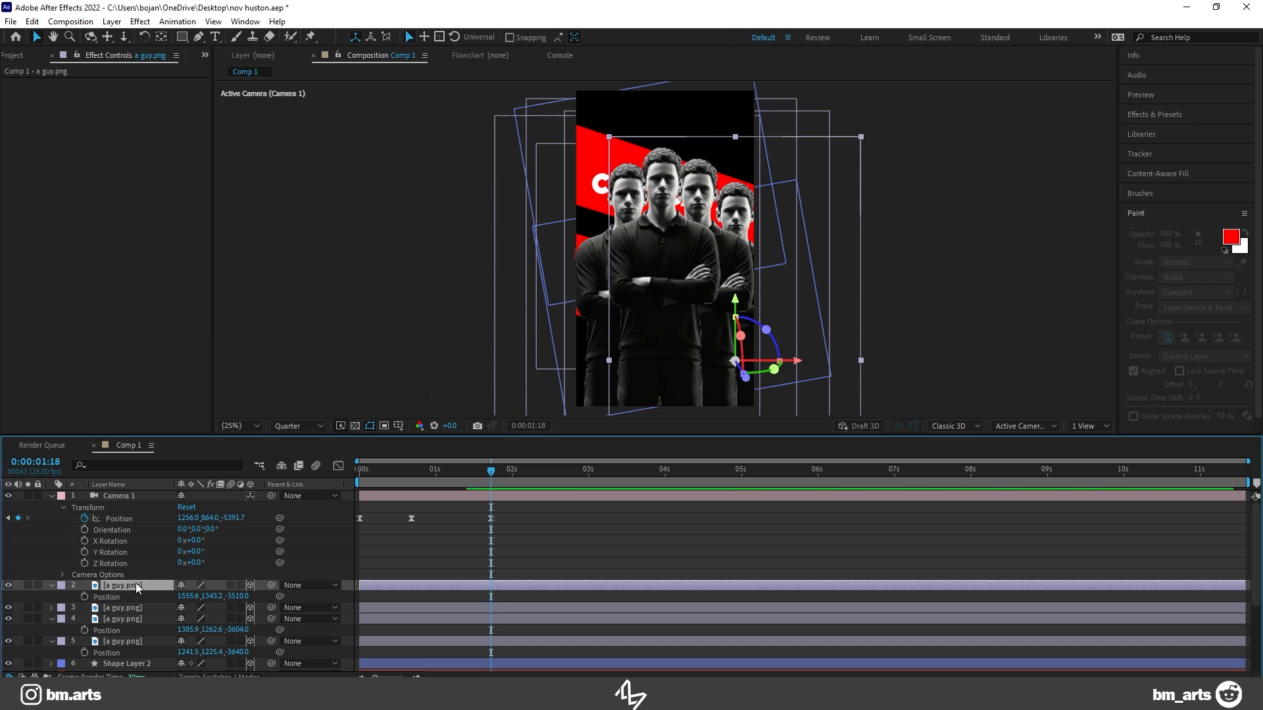
{"action": "key", "text": "ctrl+d"}
{"action": "left_click_drag", "start_coordinate": [747, 215], "coordinate": [604, 224]}
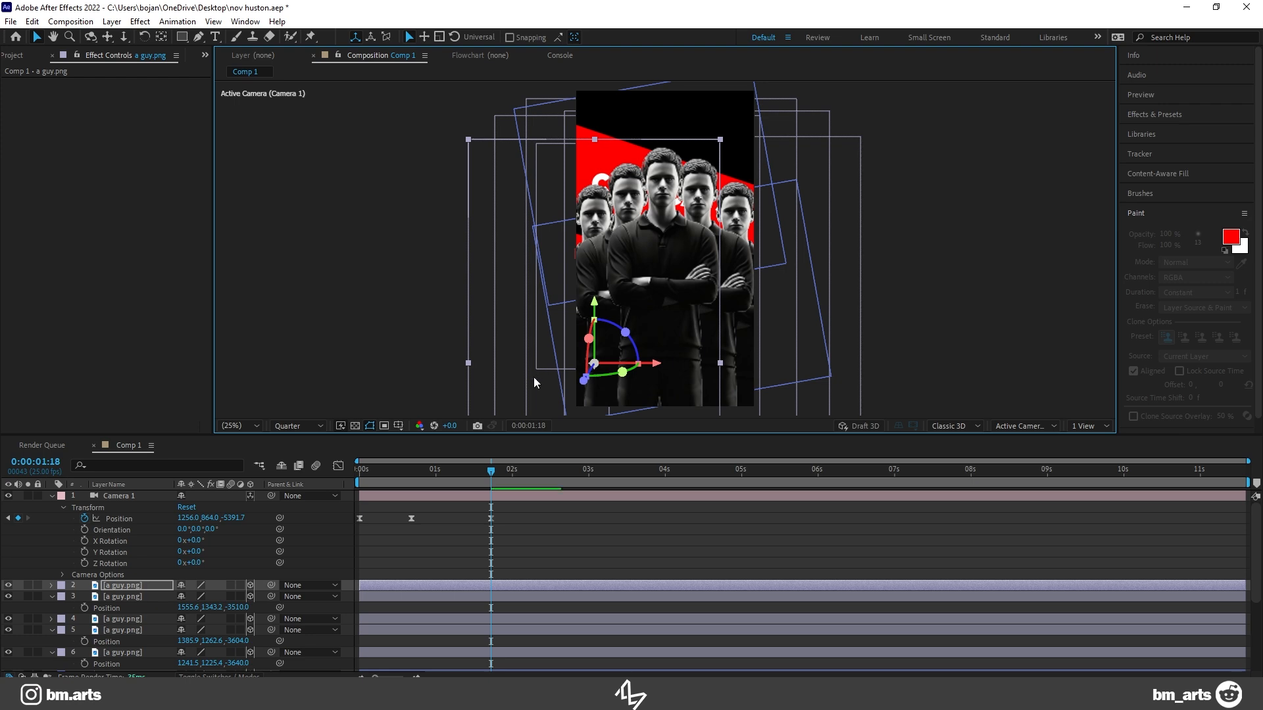
Step: Save the project and preview the animation with the row of five figures
{"action": "left_click", "coordinate": [115, 597]}
{"action": "key", "text": "ctrl+s"}
{"action": "left_click_drag", "start_coordinate": [506, 467], "coordinate": [402, 484]}
{"action": "key", "text": "space"}
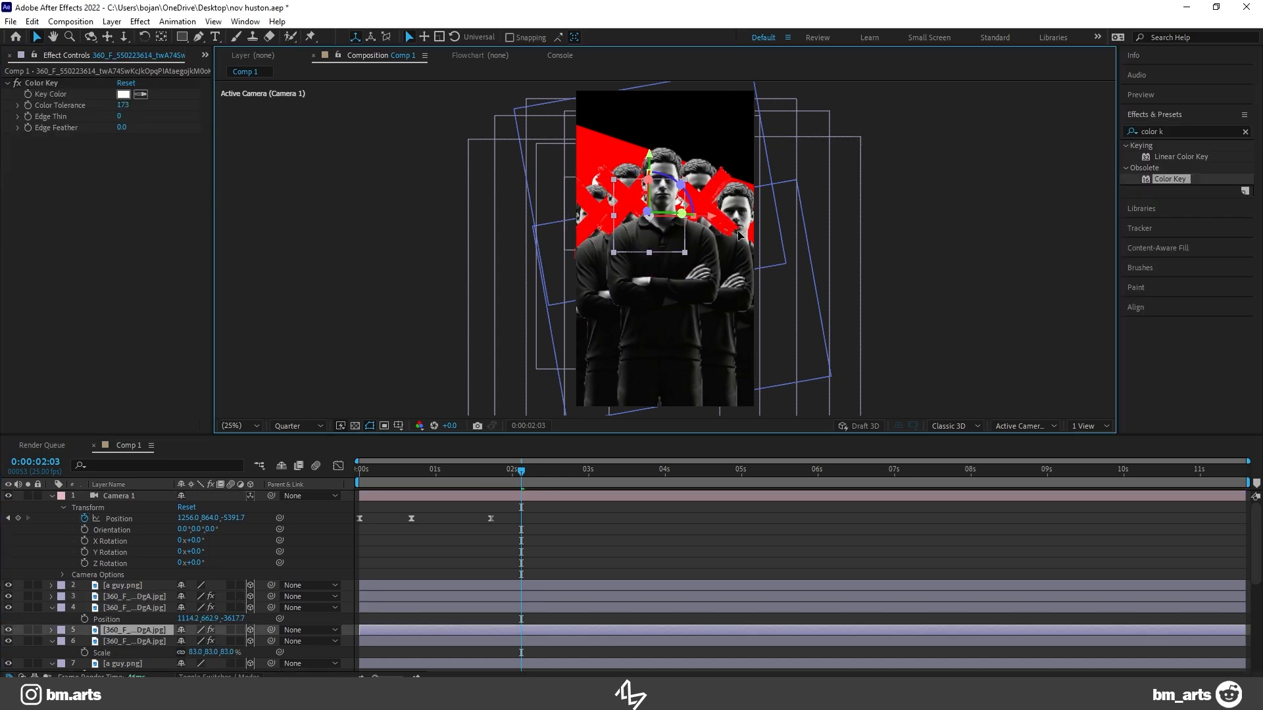
Step: Position a red X image over the rightmost figure
{"action": "mouse_move", "coordinate": [738, 236]}
{"action": "left_mouse_down"}
{"action": "mouse_move", "coordinate": [754, 230]}
{"action": "mouse_move", "coordinate": [742, 229]}
{"action": "left_mouse_up"}
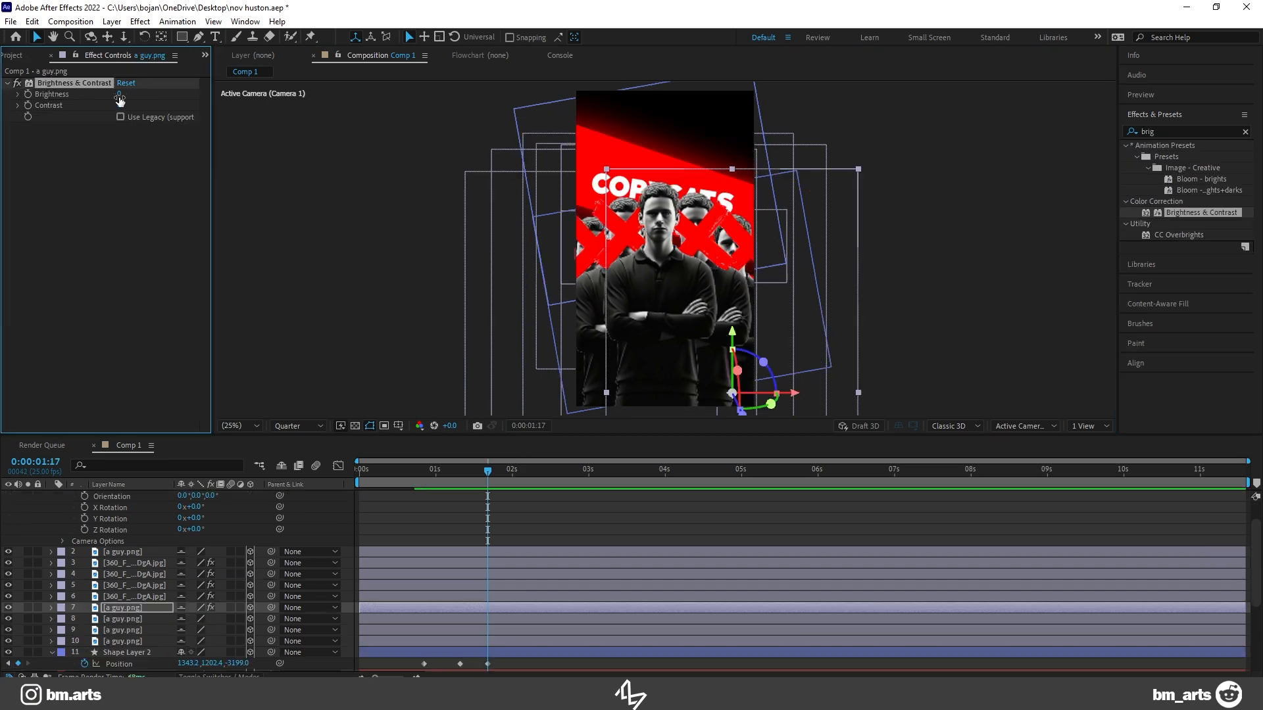
Step: Set Brightness to -77 on the first rear a guy.png layer and paste the Brightness & Contrast effect onto the other three
{"action": "left_click_drag", "start_coordinate": [90, 99], "coordinate": [84, 101]}
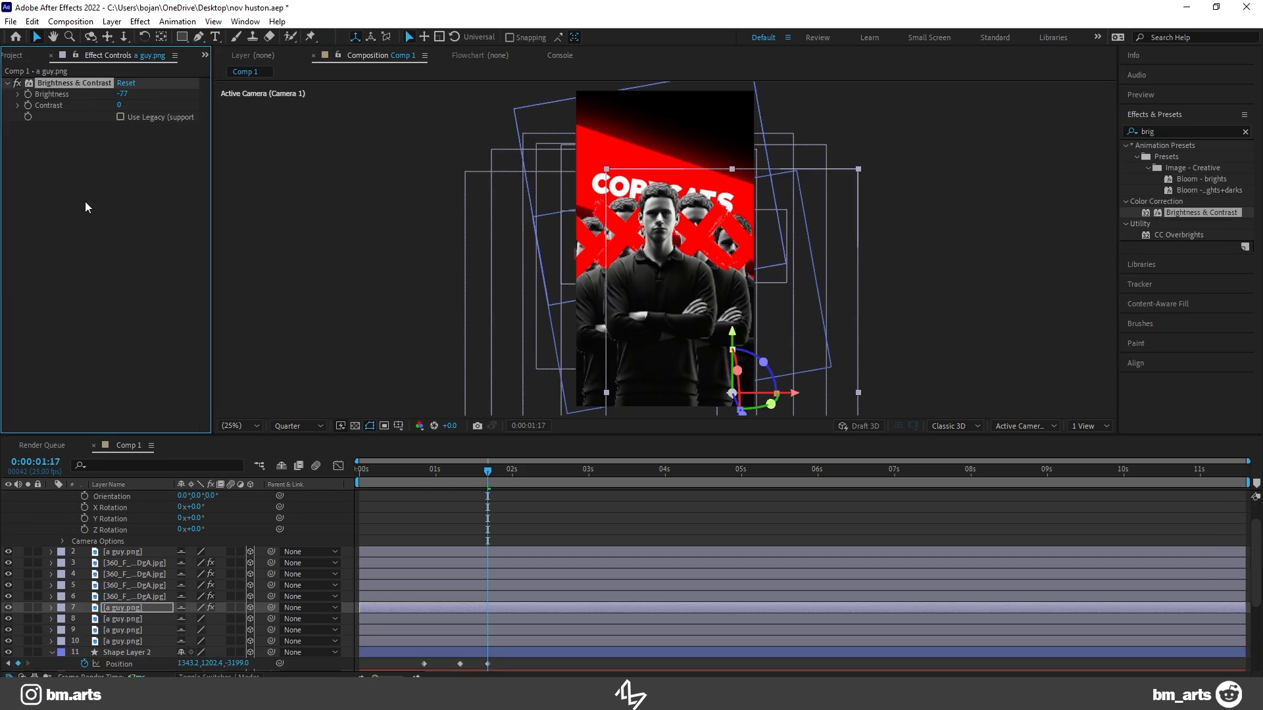
{"action": "left_click", "coordinate": [123, 621]}
{"action": "key", "text": "ctrl+v"}
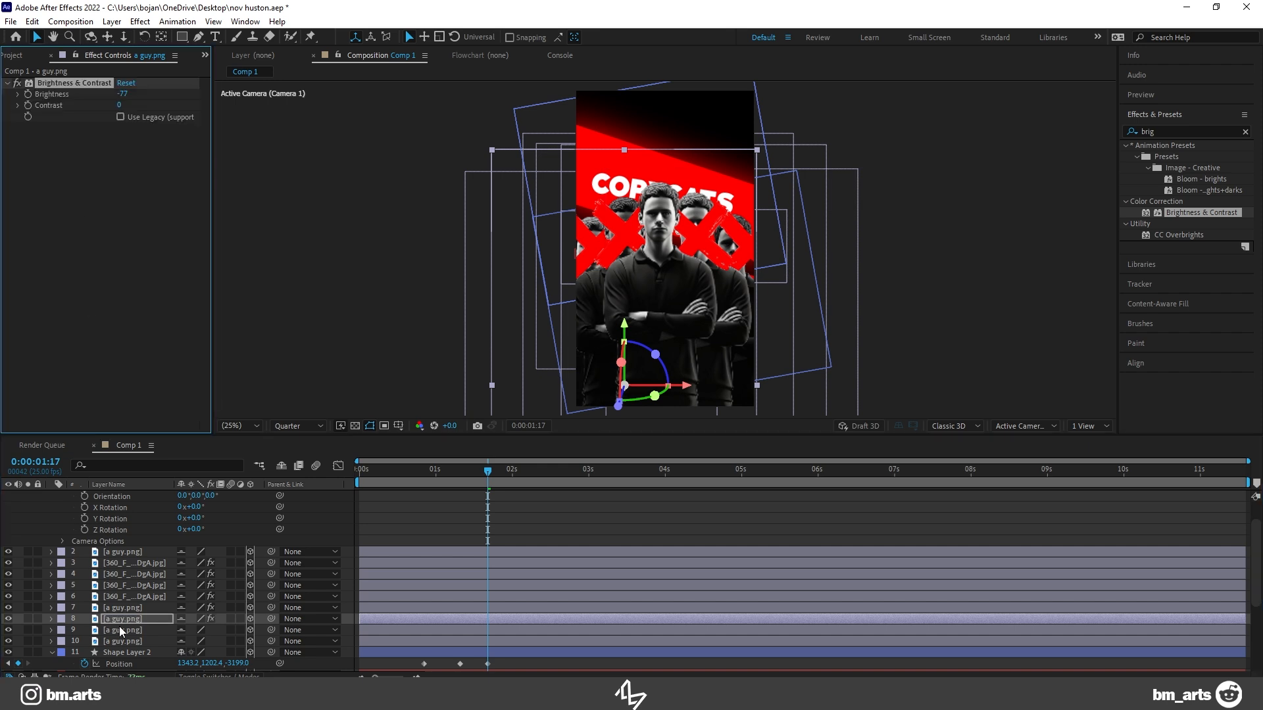
{"action": "left_click", "coordinate": [120, 631]}
{"action": "key", "text": "ctrl+v"}
{"action": "left_click", "coordinate": [125, 641]}
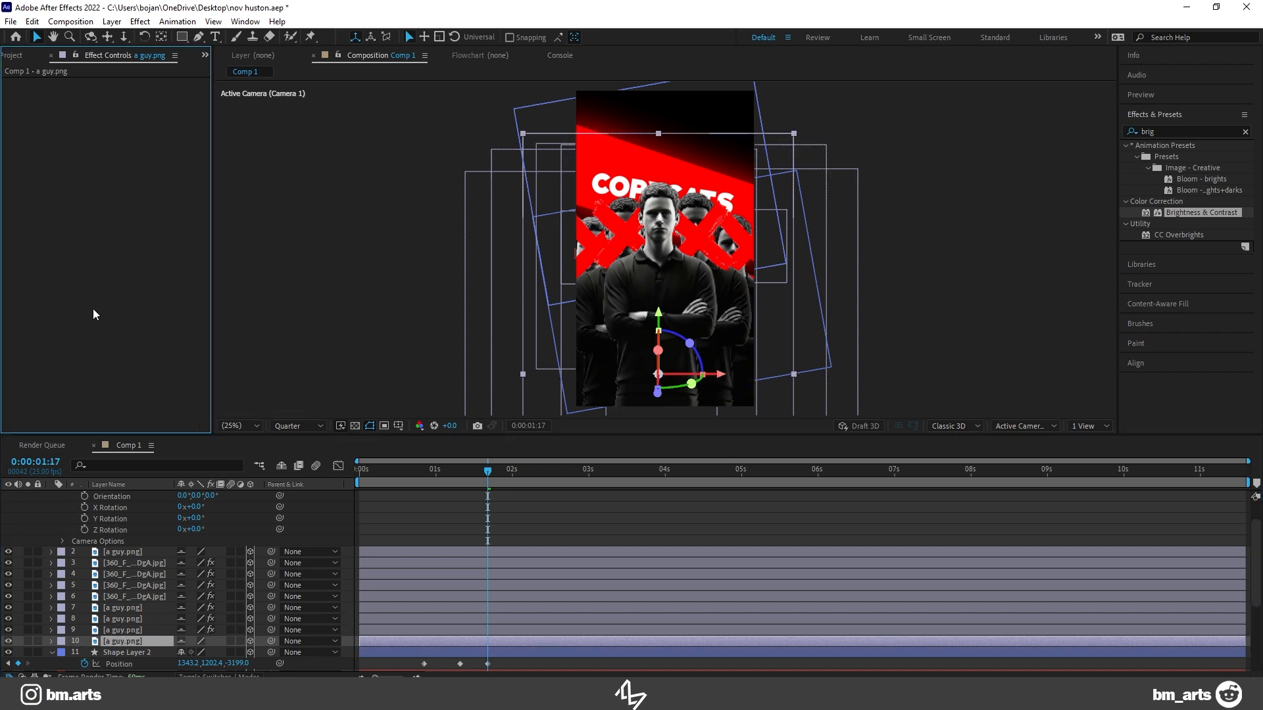
{"action": "key", "text": "ctrl+v"}
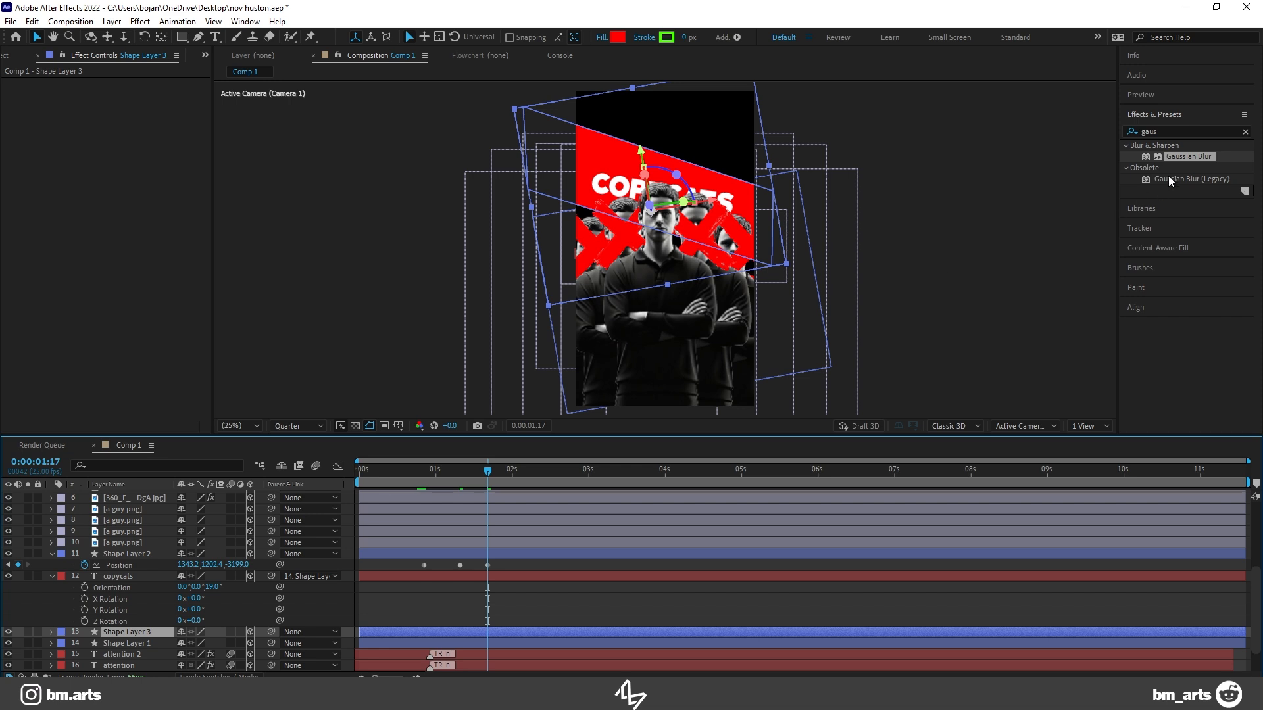
Step: Apply Gaussian Blur to Shape Layer 3 and raise its Blurriness to soften the rear red band
{"action": "left_click_drag", "start_coordinate": [1165, 167], "coordinate": [136, 635]}
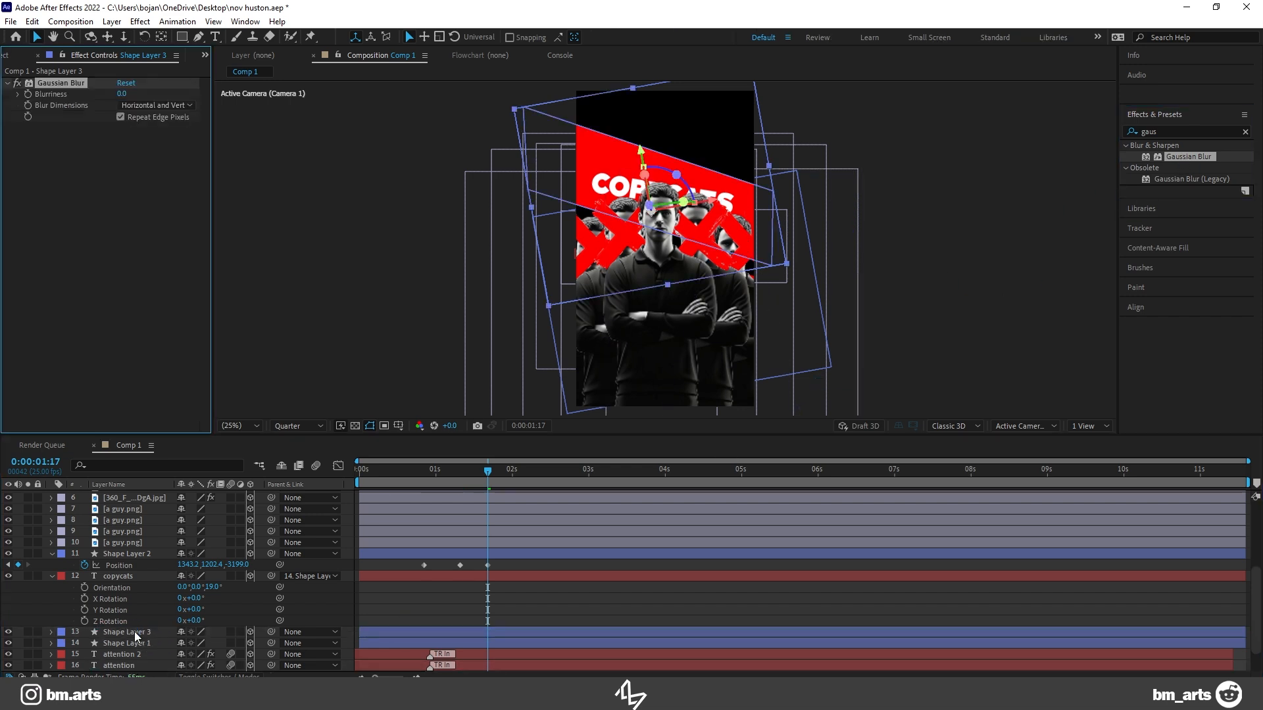
{"action": "left_click", "coordinate": [128, 93]}
{"action": "left_click_drag", "start_coordinate": [120, 94], "coordinate": [266, 92]}
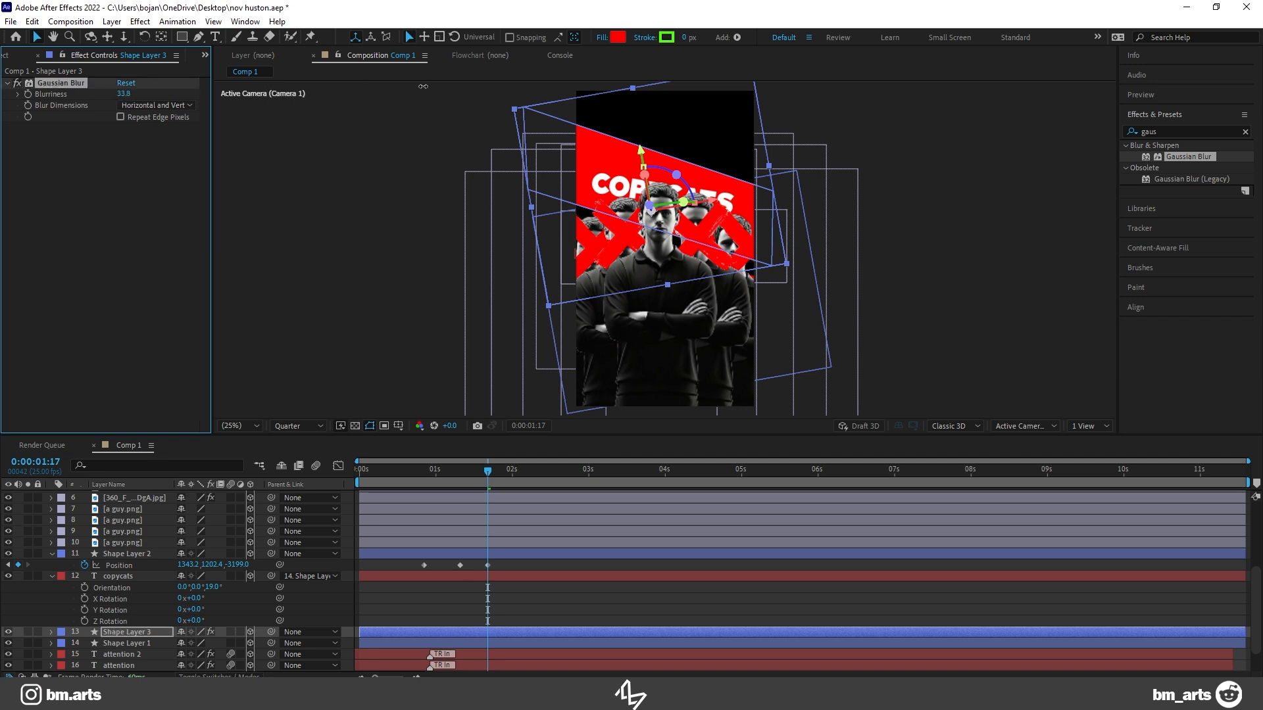
{"action": "left_click_drag", "start_coordinate": [196, 93], "coordinate": [521, 89]}
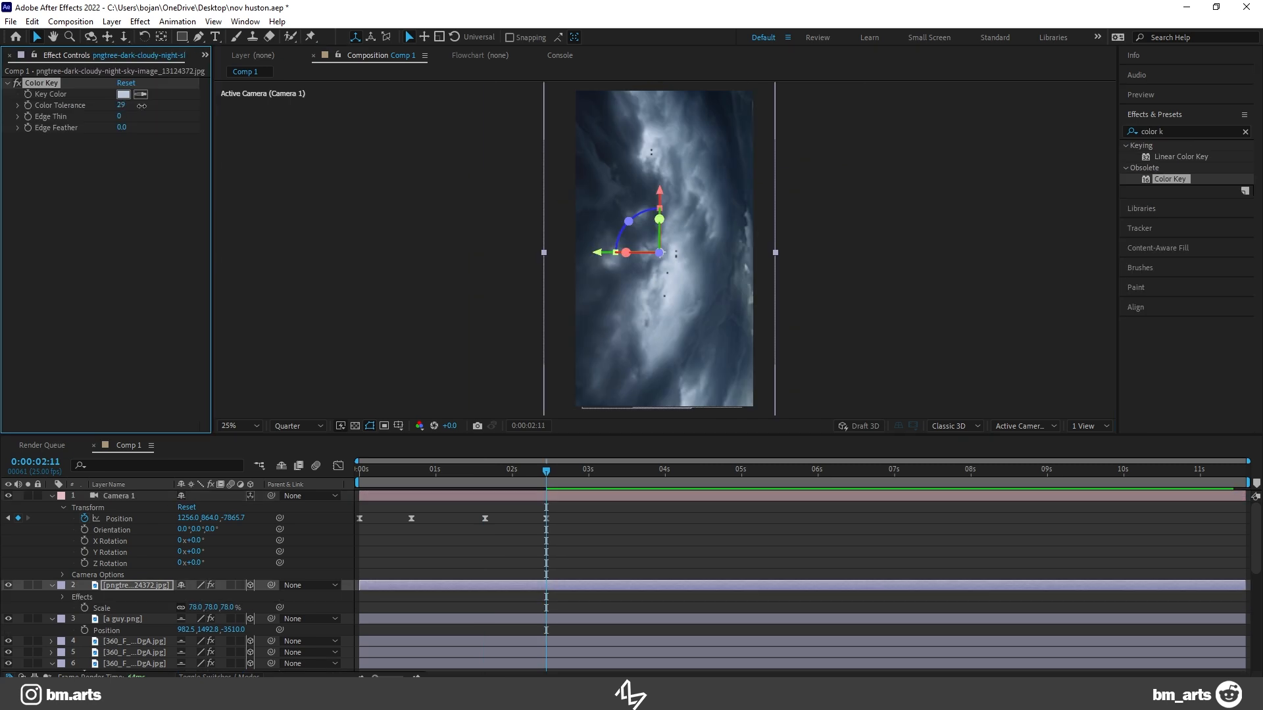
Step: Set the cloudy sky layer's Color Key to Color Tolerance 119 and Edge Feather 20, previewing the transition
{"action": "left_click_drag", "start_coordinate": [141, 106], "coordinate": [212, 120]}
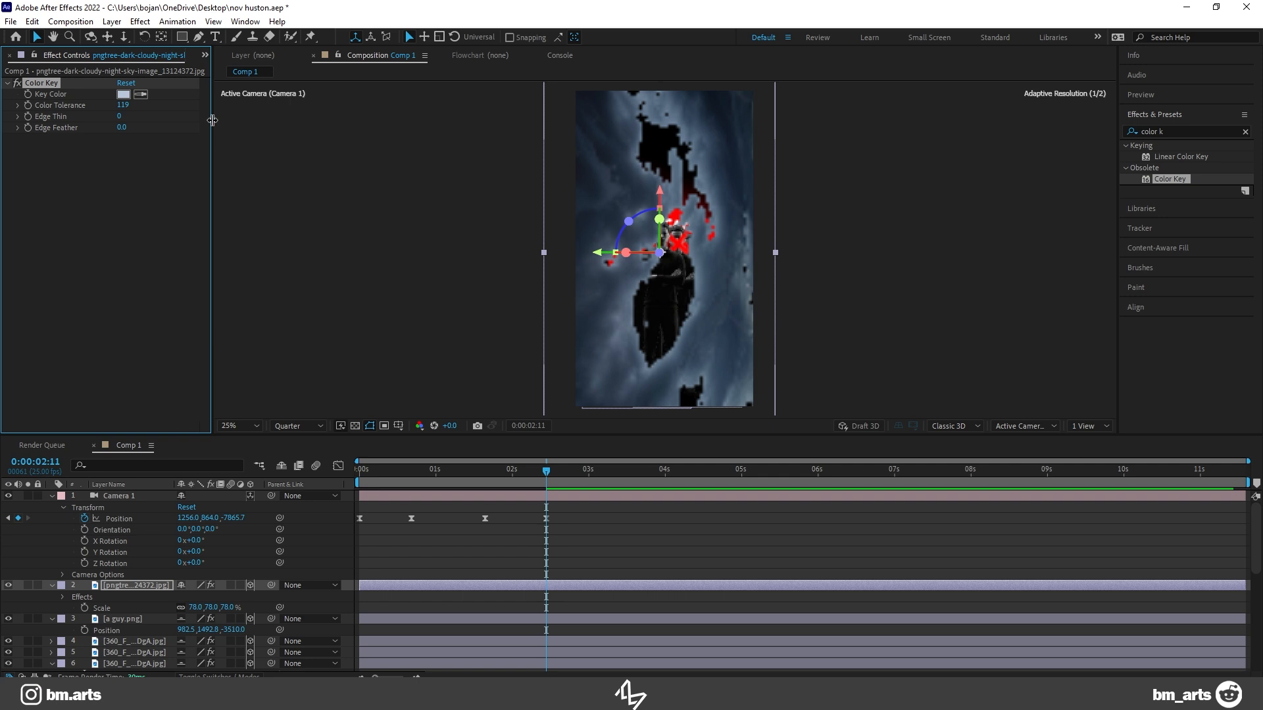
{"action": "left_click_drag", "start_coordinate": [545, 474], "coordinate": [494, 475]}
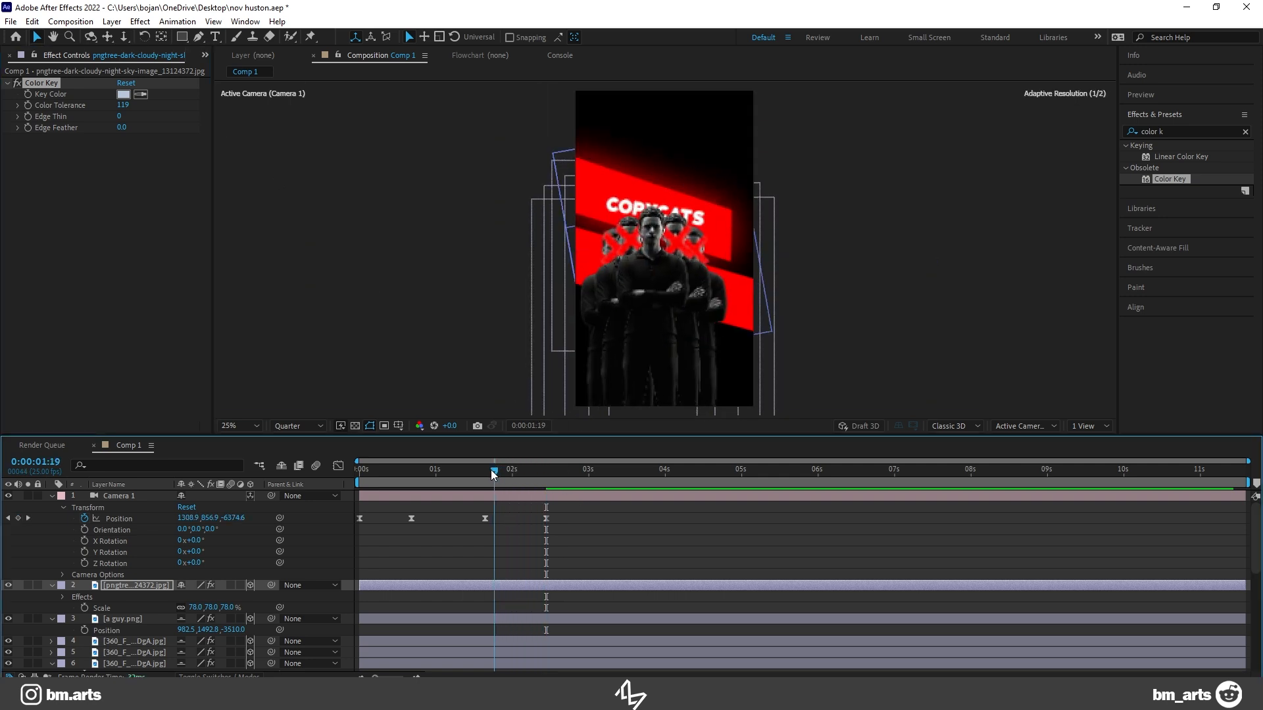
{"action": "key", "text": "space"}
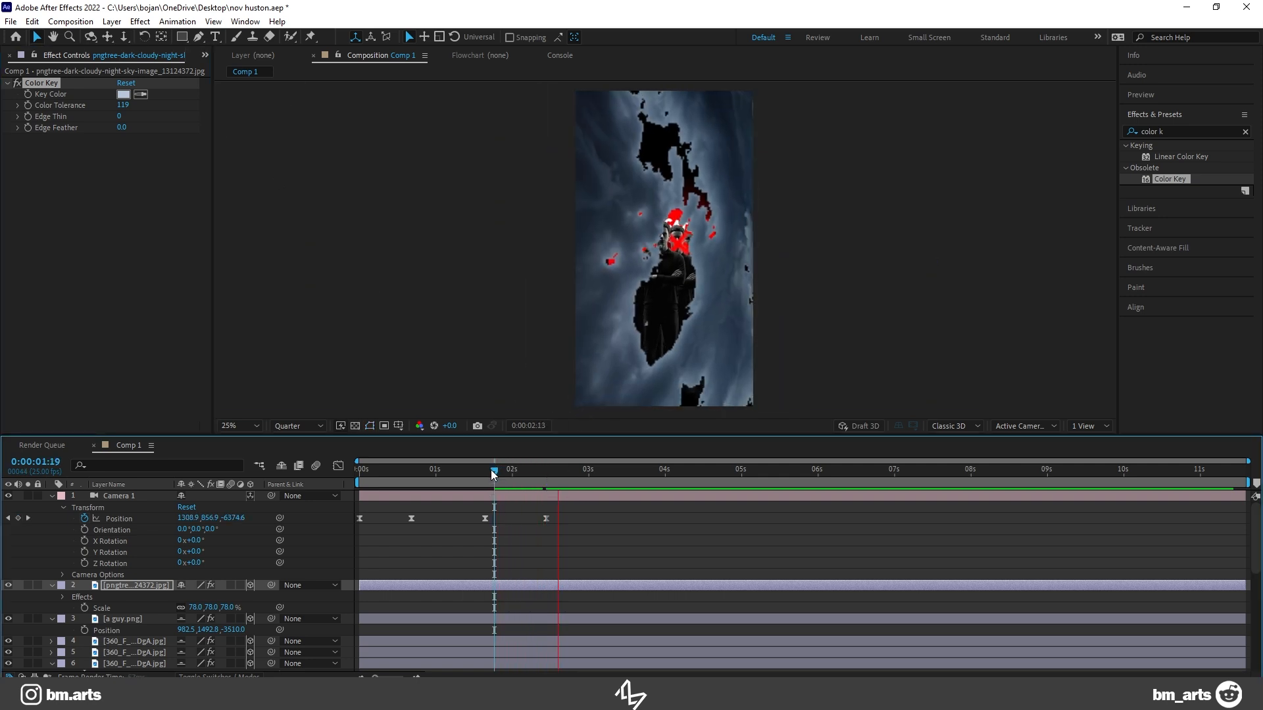
{"action": "left_click_drag", "start_coordinate": [122, 126], "coordinate": [252, 131]}
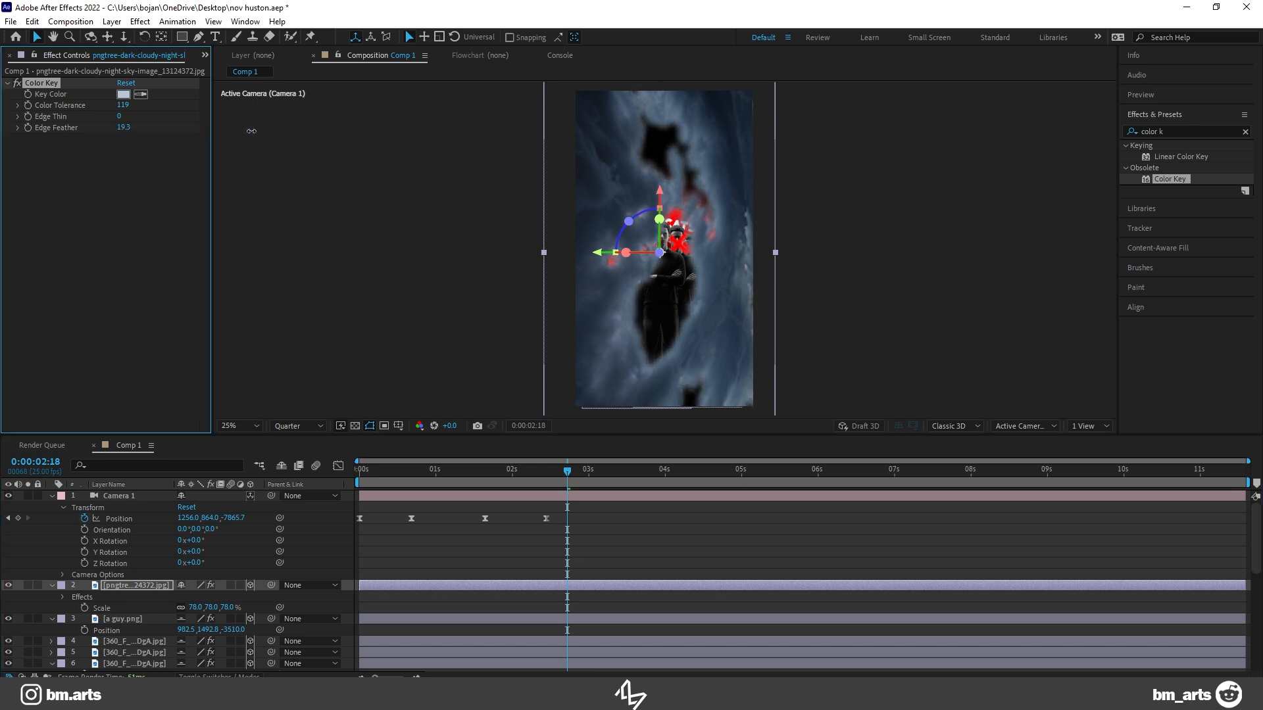
Step: Move the cloudy sky layer in depth to about Z -6799 and scale it to 95%, previewing the camera move
{"action": "left_click_drag", "start_coordinate": [531, 472], "coordinate": [501, 481]}
{"action": "key", "text": "p"}
{"action": "left_click_drag", "start_coordinate": [233, 596], "coordinate": [320, 589]}
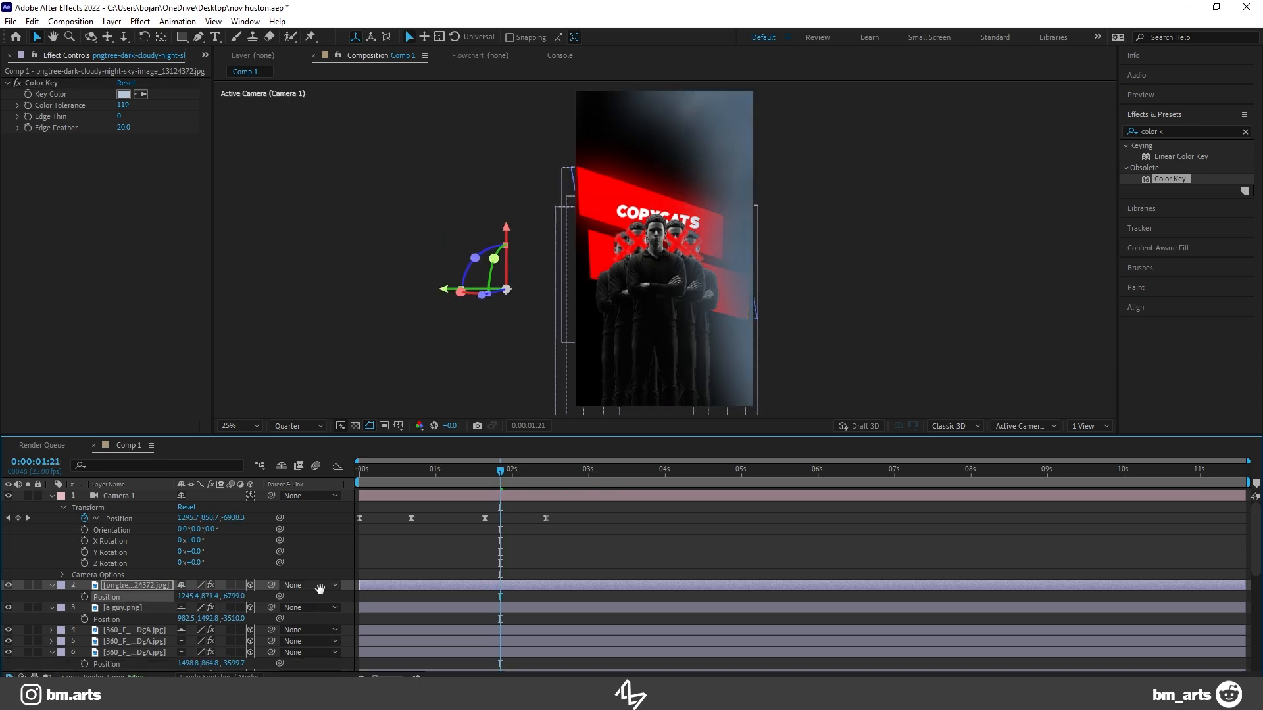
{"action": "key", "text": "space"}
{"action": "key", "text": "space"}
{"action": "key", "text": "s"}
{"action": "left_click_drag", "start_coordinate": [230, 597], "coordinate": [241, 596]}
{"action": "left_click_drag", "start_coordinate": [514, 469], "coordinate": [467, 472]}
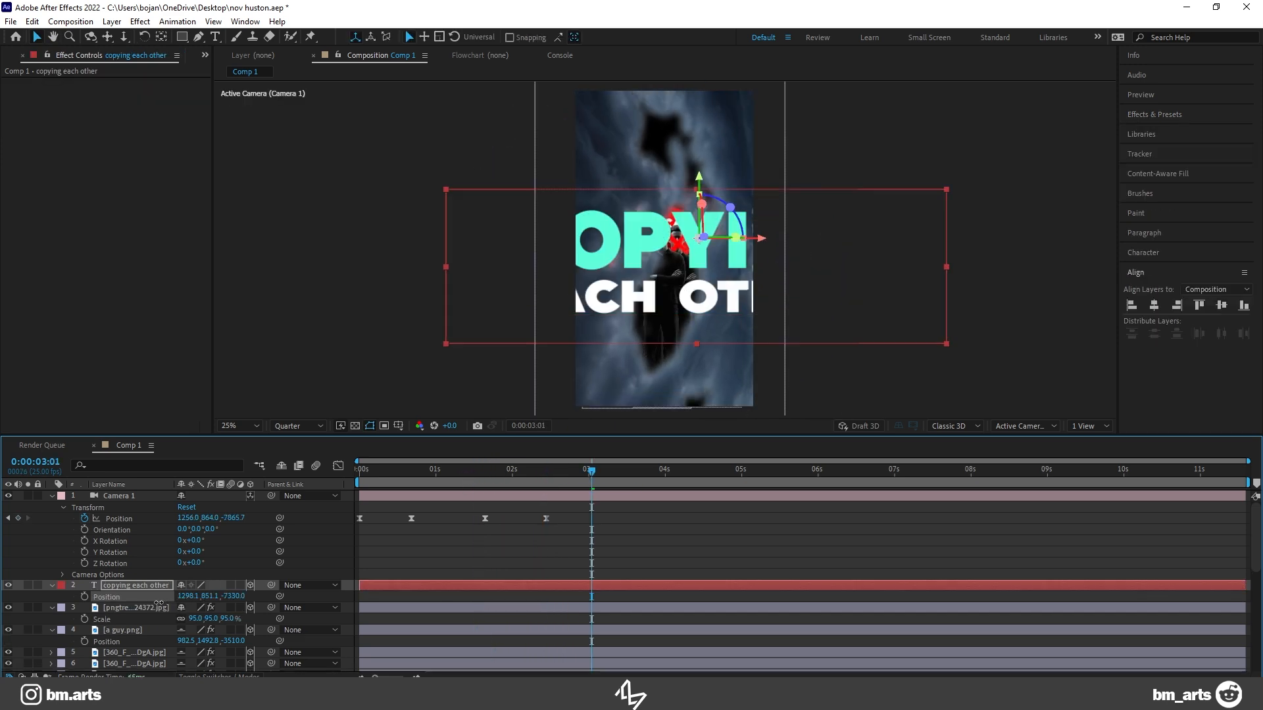
Step: Scale the COPYING EACH OTHER text to 29.8% and apply Color Balance to the cloudy sky with Shadow Green 45 and Midtone Green 6
{"action": "left_click_drag", "start_coordinate": [159, 603], "coordinate": [217, 597]}
{"action": "key", "text": "s"}
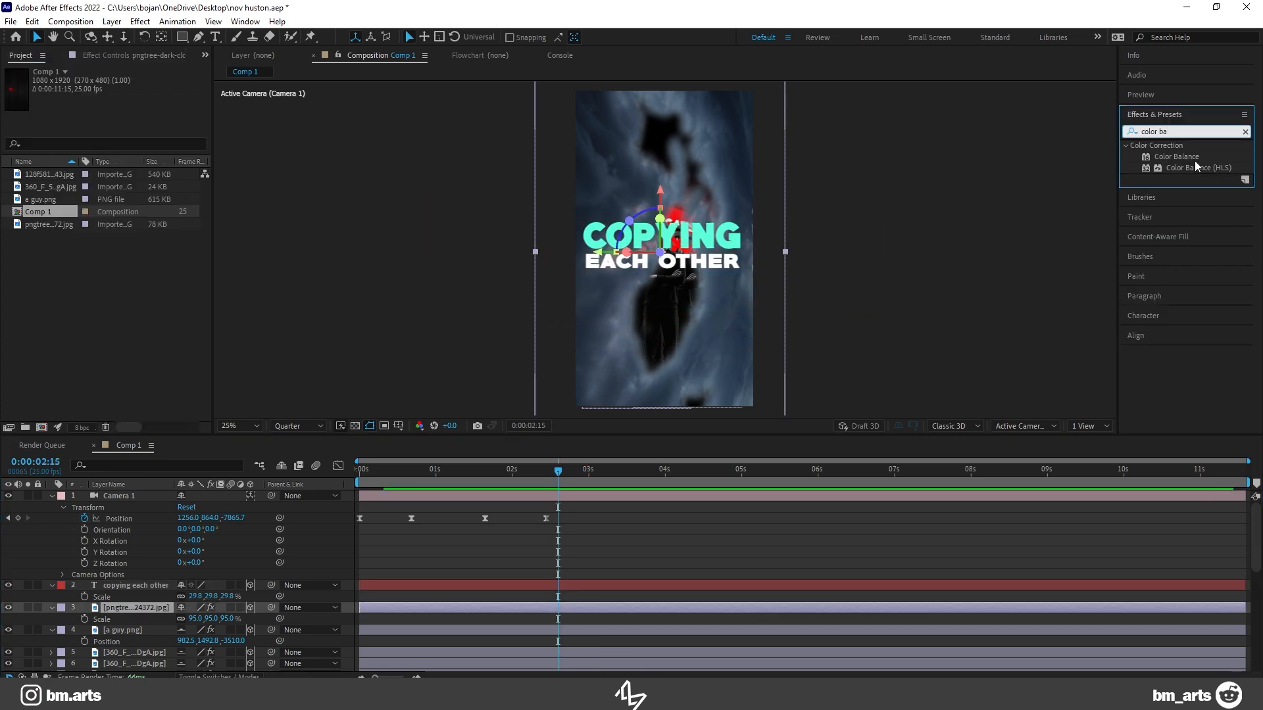
{"action": "left_click_drag", "start_coordinate": [1176, 157], "coordinate": [403, 612]}
{"action": "left_click_drag", "start_coordinate": [122, 161], "coordinate": [132, 199]}
Step: Apply Hue/Saturation to the cloudy sky layer with Master Saturation -33 and Master Lightness -71
{"action": "triple_click", "coordinate": [1165, 130]}
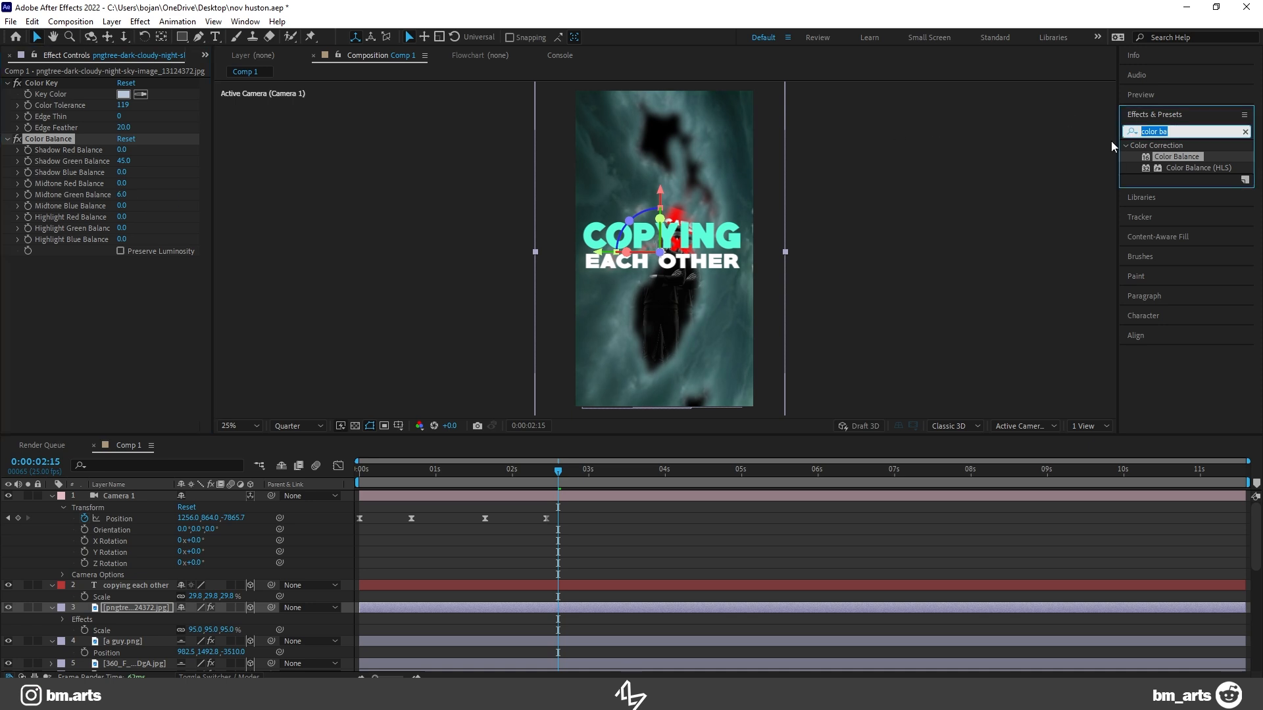
{"action": "type", "text": "hue"}
{"action": "left_click_drag", "start_coordinate": [1179, 209], "coordinate": [395, 609]}
{"action": "left_click_drag", "start_coordinate": [108, 383], "coordinate": [59, 383]}
Step: Preview the darkened sky transition and extend the camera move with a Position keyframe at Z -8865.7 at 0:00:03:05
{"action": "left_click_drag", "start_coordinate": [551, 474], "coordinate": [493, 476]}
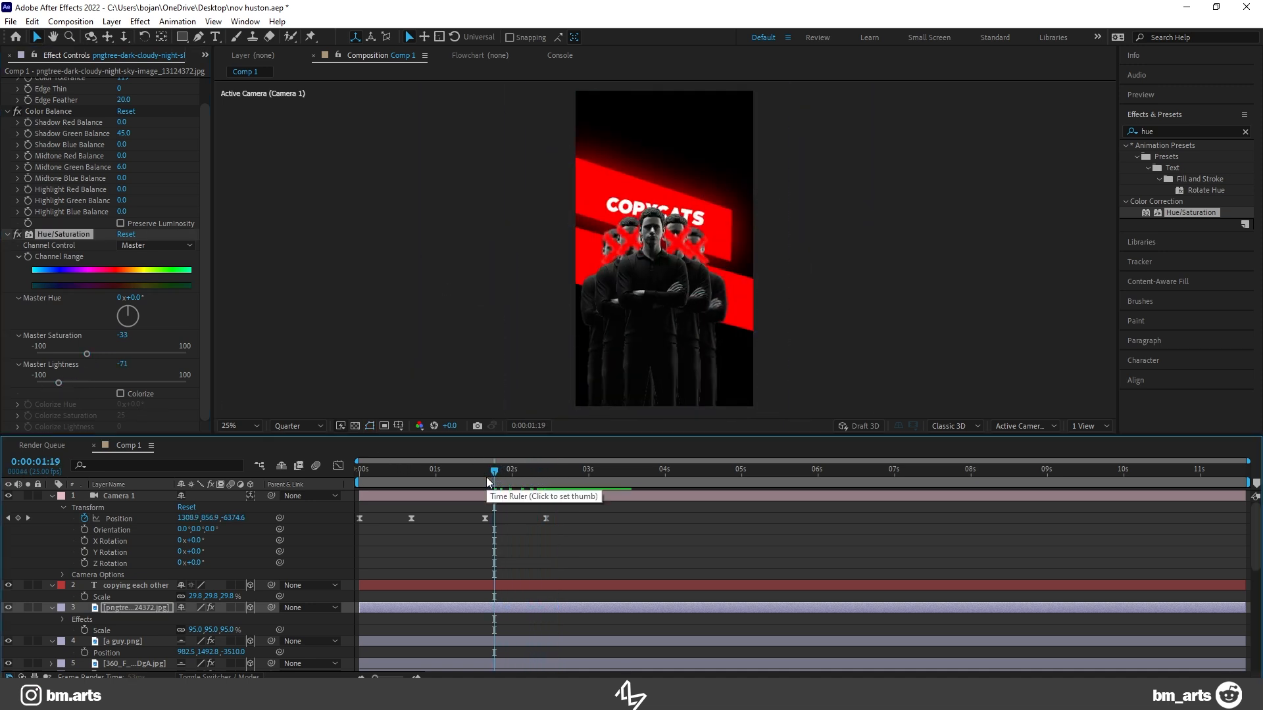
{"action": "key", "text": "space"}
{"action": "key", "text": "space"}
{"action": "left_click_drag", "start_coordinate": [570, 474], "coordinate": [555, 474]}
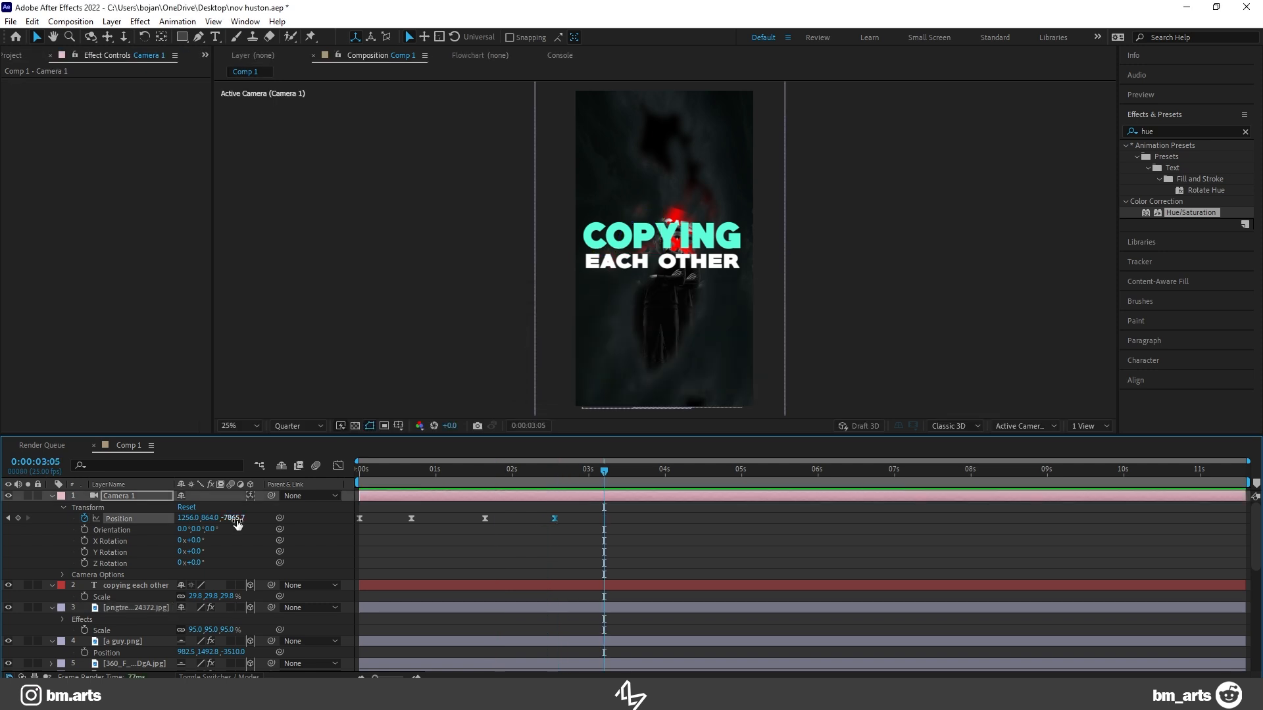
{"action": "left_click_drag", "start_coordinate": [237, 524], "coordinate": [178, 527]}
Step: Add vines.png above the COPYING EACH OTHER text as a 3D layer, scale it to 79% and position it across the frame
{"action": "left_click_drag", "start_coordinate": [117, 555], "coordinate": [125, 568]}
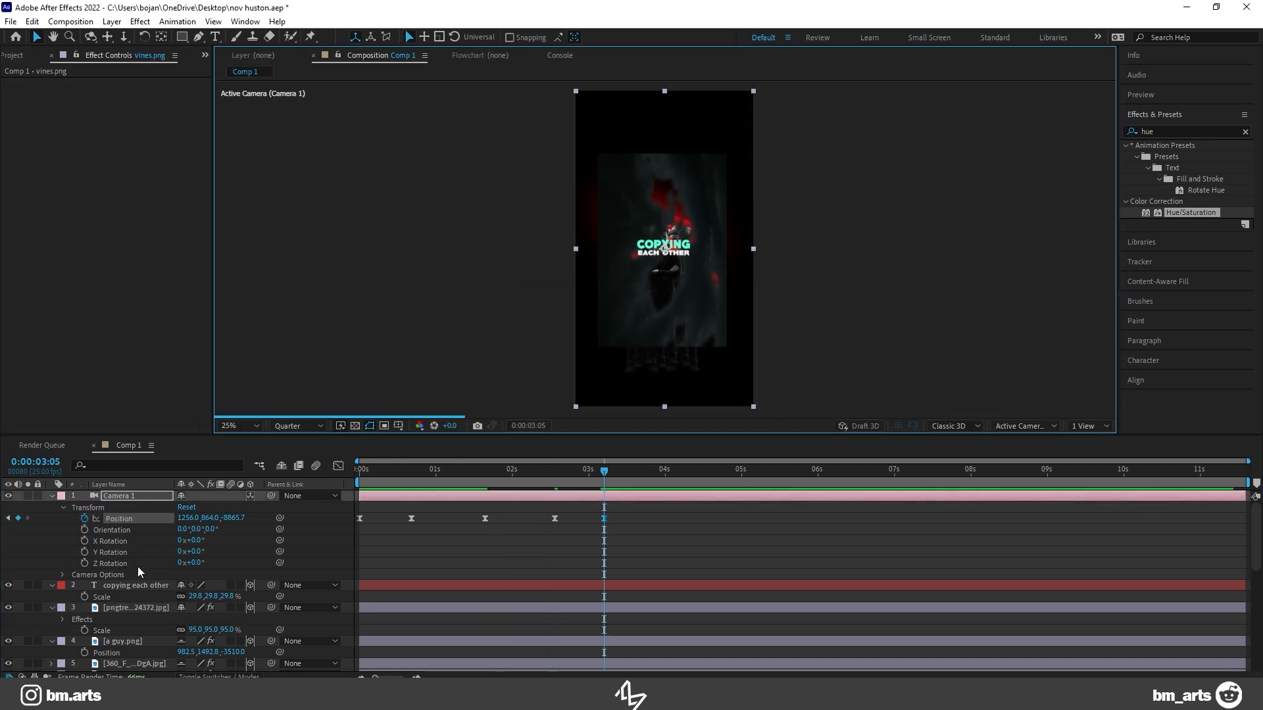
{"action": "left_click_drag", "start_coordinate": [125, 499], "coordinate": [0, 597]}
{"action": "left_click", "coordinate": [250, 584]}
{"action": "key", "text": "p"}
{"action": "left_click_drag", "start_coordinate": [591, 351], "coordinate": [743, 340]}
{"action": "key", "text": "s"}
{"action": "left_click_drag", "start_coordinate": [212, 597], "coordinate": [198, 597]}
{"action": "left_click_drag", "start_coordinate": [696, 336], "coordinate": [711, 333]}
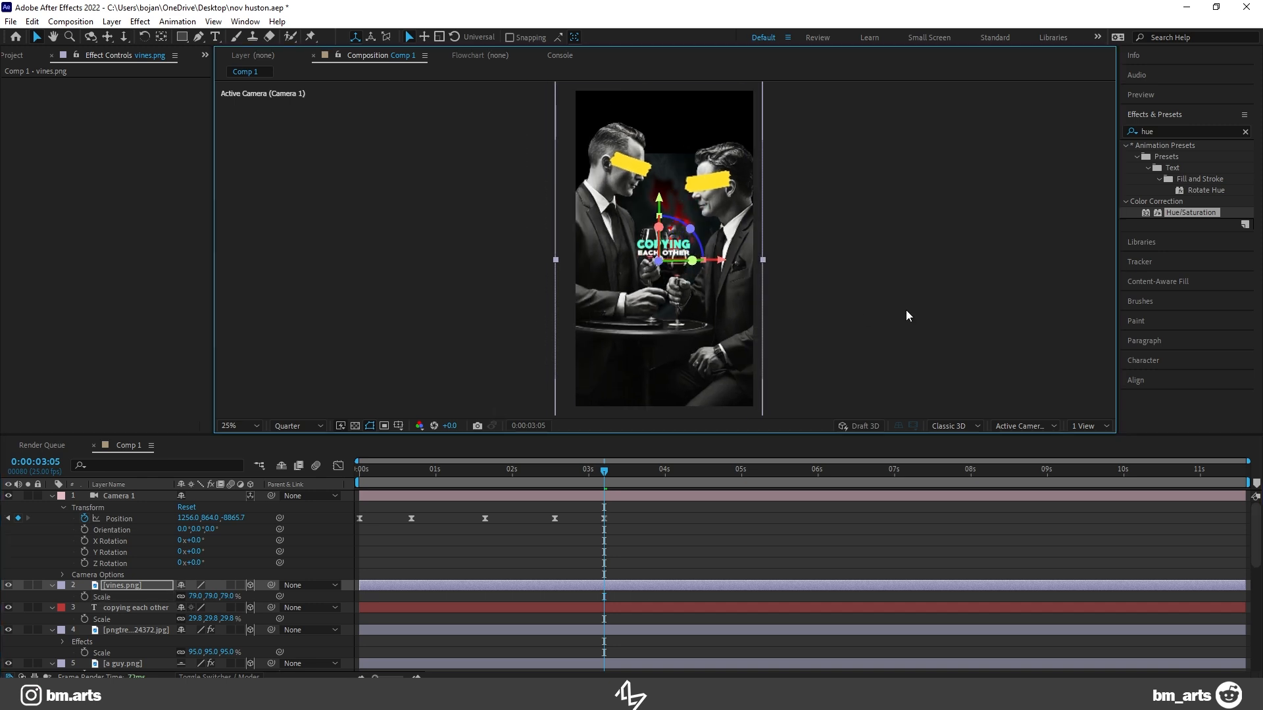
Step: Move vines.png in depth to Z -7571 and preview the camera passing from the COPYING EACH OTHER text
{"action": "left_click_drag", "start_coordinate": [593, 474], "coordinate": [521, 477]}
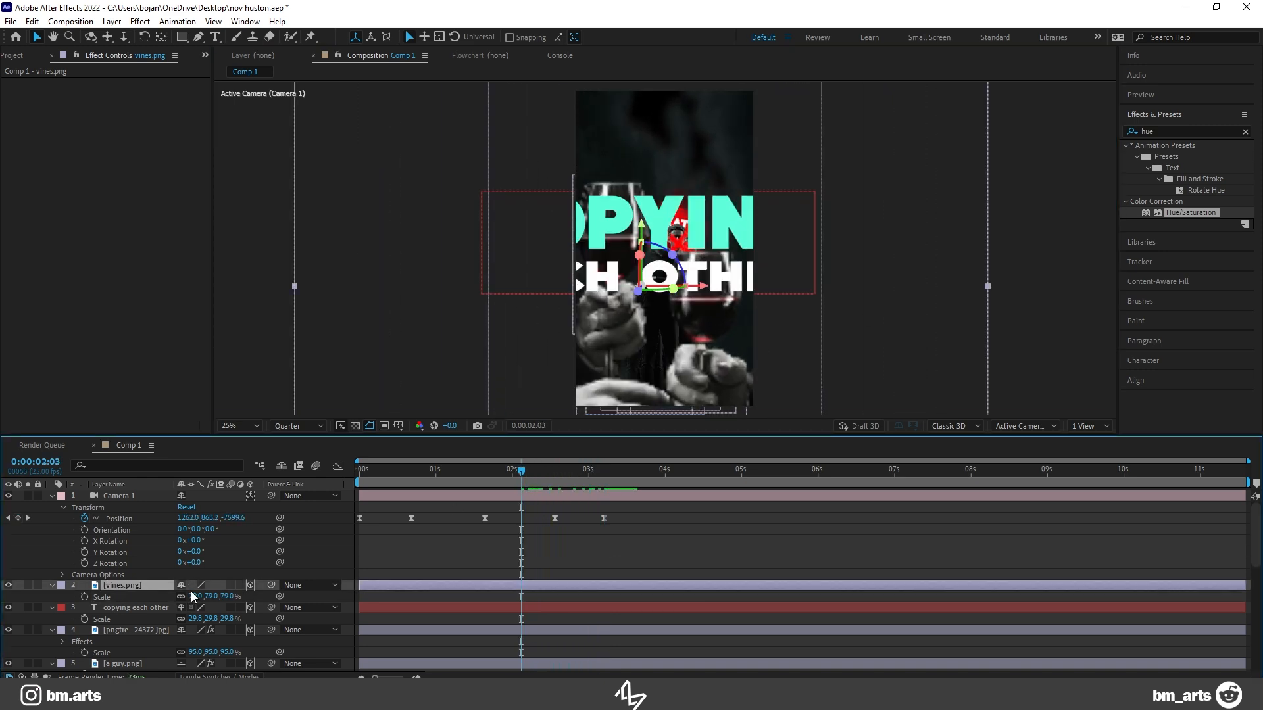
{"action": "key", "text": "p"}
{"action": "left_click_drag", "start_coordinate": [524, 476], "coordinate": [557, 484]}
{"action": "left_click_drag", "start_coordinate": [234, 596], "coordinate": [206, 593]}
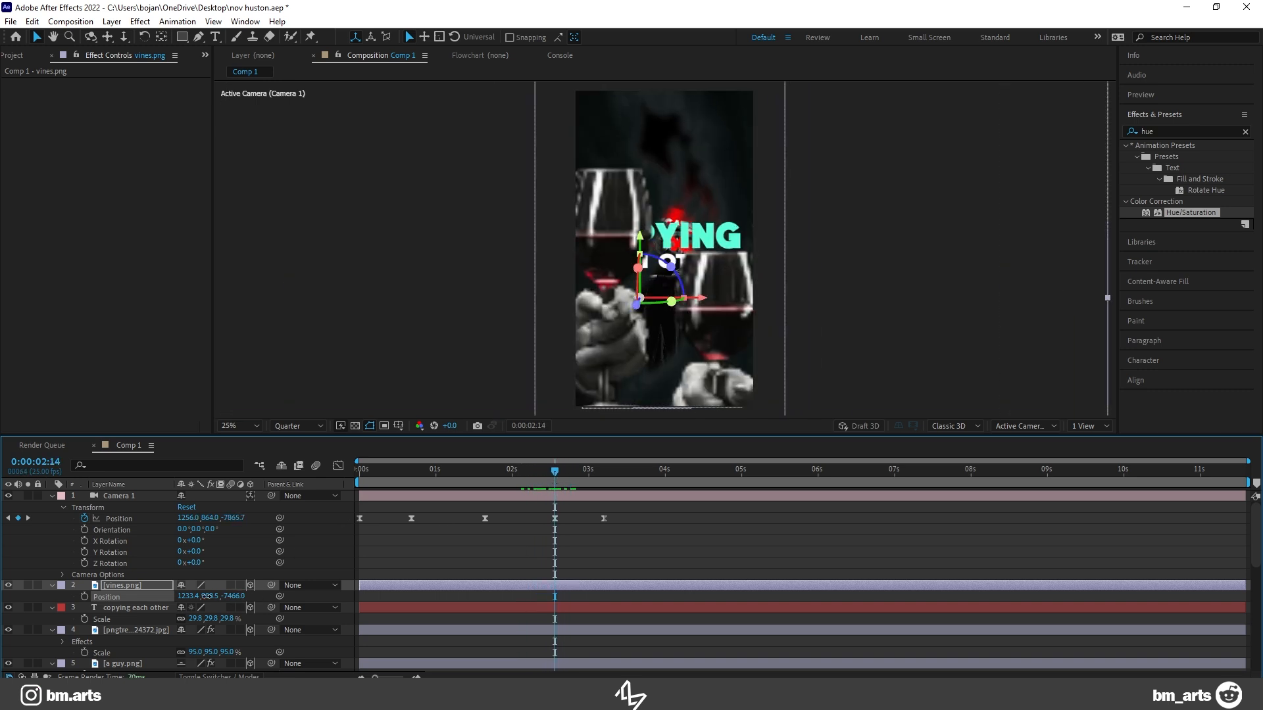
{"action": "key", "text": "space"}
{"action": "key", "text": "space"}
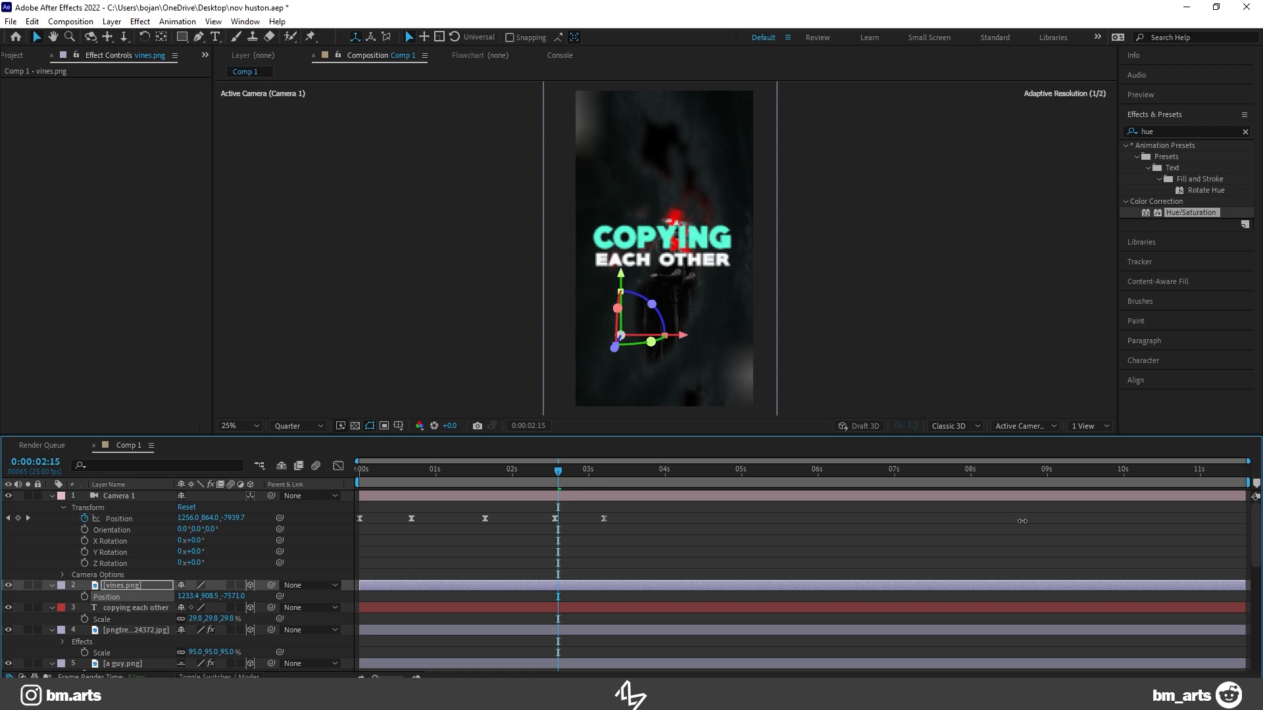
Step: Scale vines.png down to 47% while checking the framing of the two men at 0:00:03:05
{"action": "left_click", "coordinate": [589, 474]}
{"action": "left_click_drag", "start_coordinate": [597, 480], "coordinate": [604, 483]}
{"action": "key", "text": "s"}
{"action": "left_click_drag", "start_coordinate": [233, 597], "coordinate": [210, 599]}
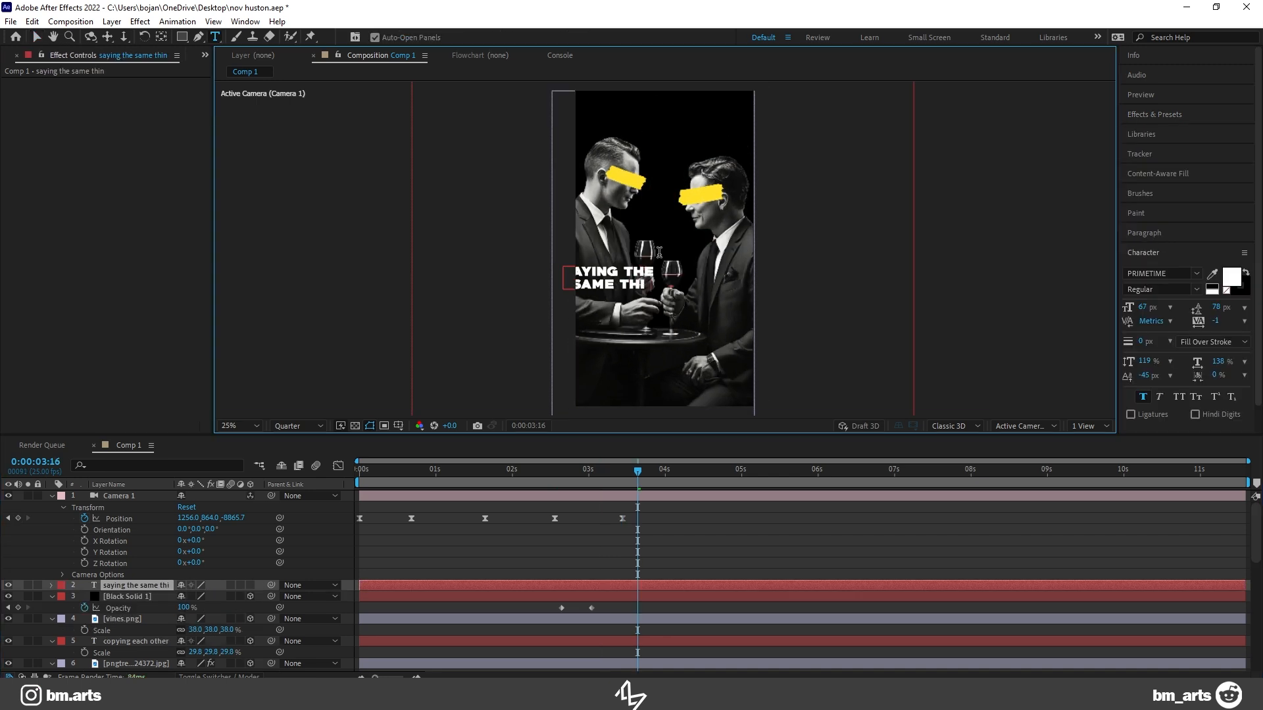
Step: Finish the SAYING THE SAME THING text, make it a 3D layer and set its Z position to -7750
{"action": "type", "text": "ng"}
{"action": "left_click", "coordinate": [250, 586]}
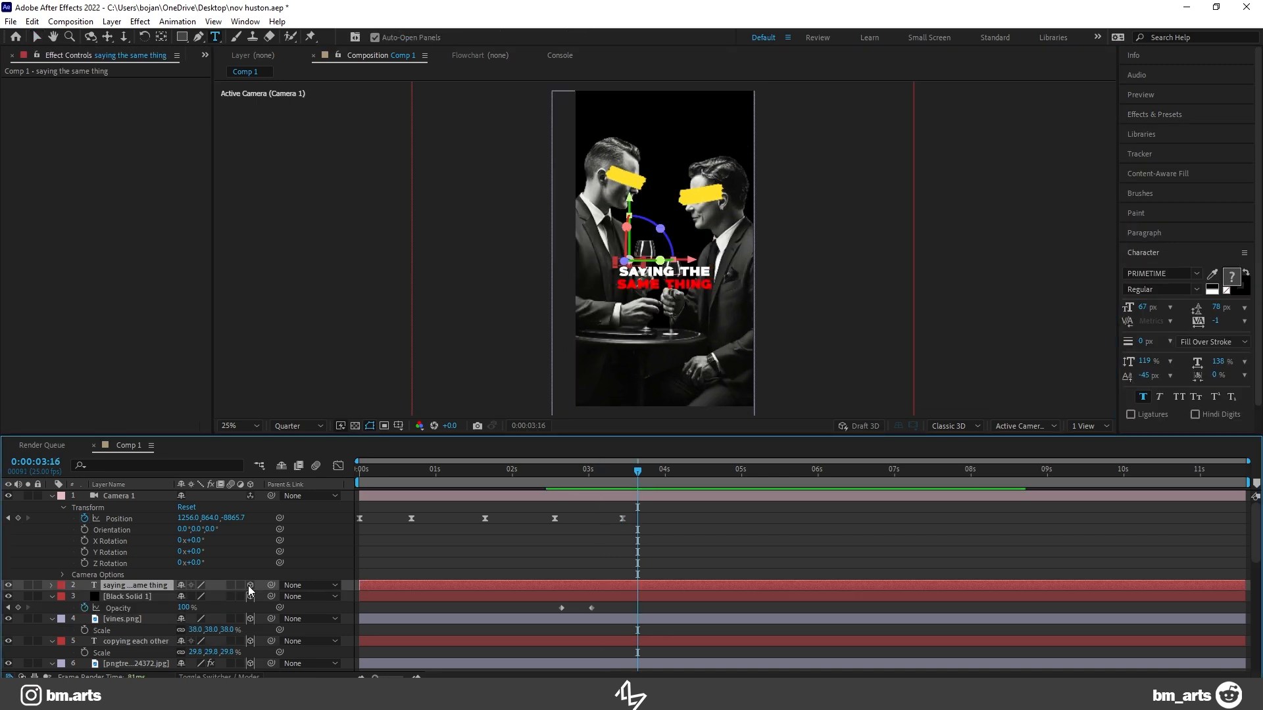
{"action": "left_click", "coordinate": [53, 586]}
{"action": "key", "text": "p"}
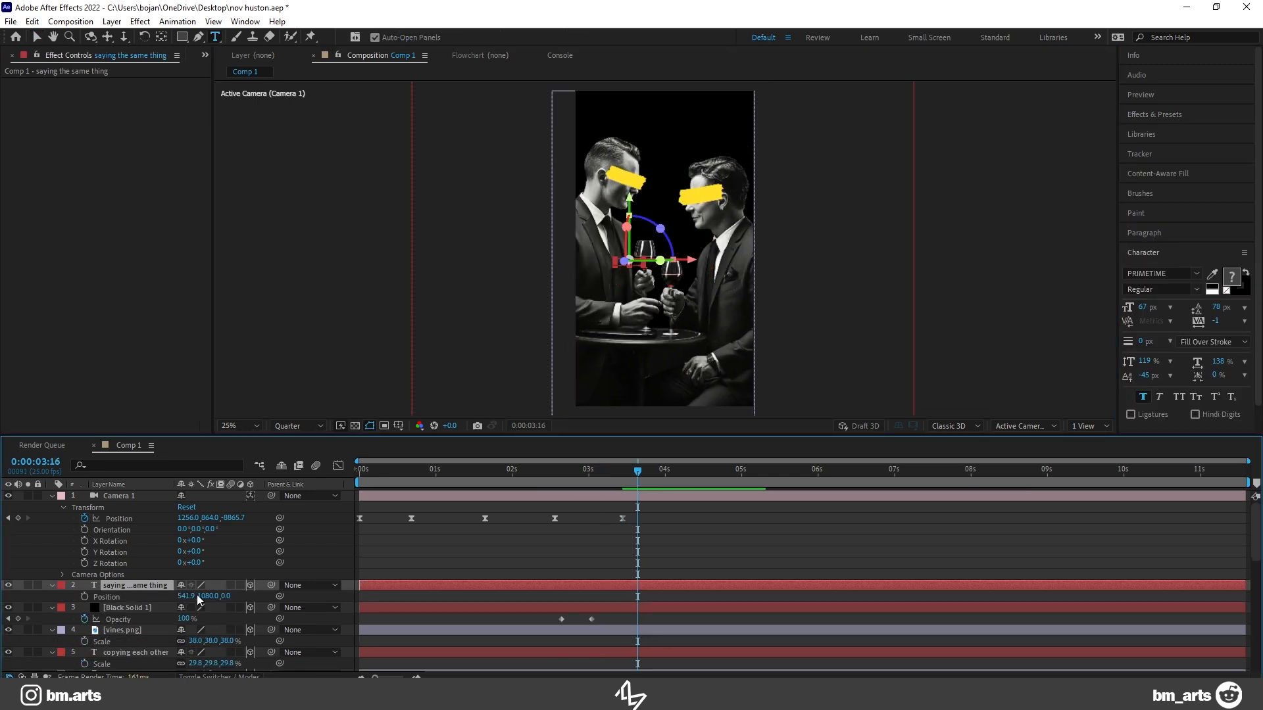
{"action": "left_click_drag", "start_coordinate": [225, 597], "coordinate": [223, 596]}
{"action": "type", "text": "-7750"}
{"action": "key", "text": "Return"}
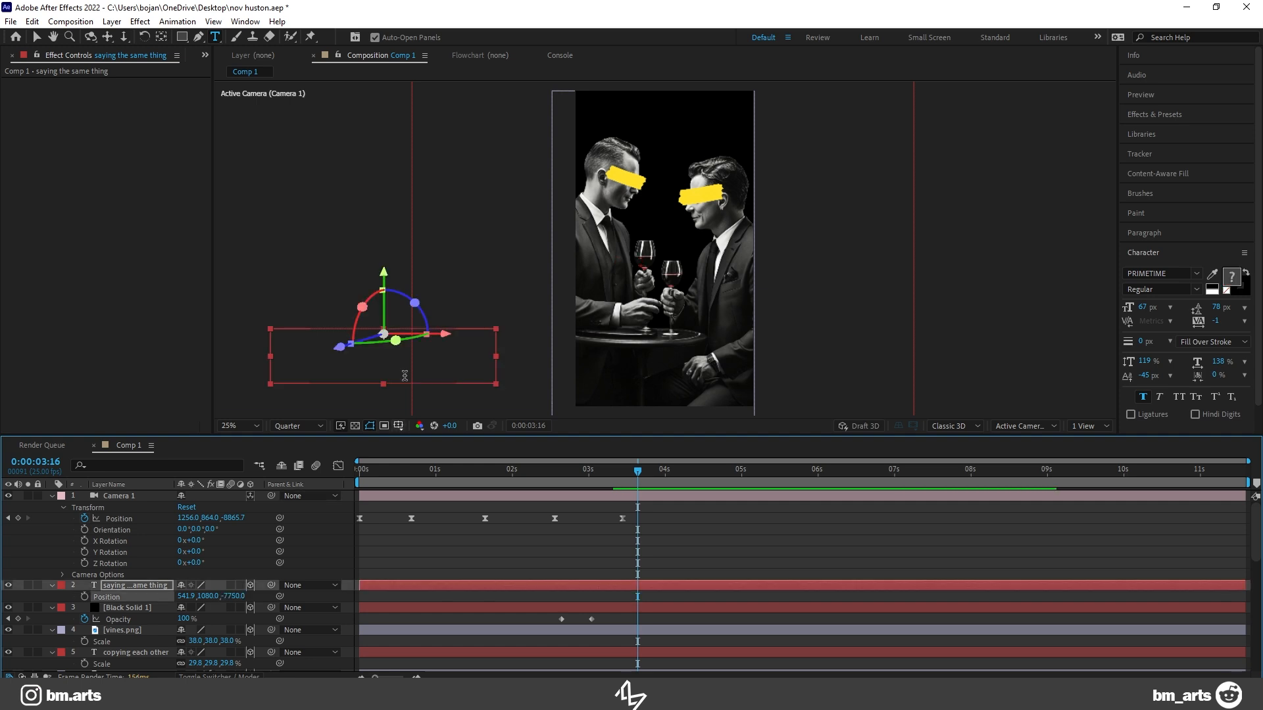
Step: Scale the SAYING THE SAME THING text down to 50% and position it across the frame below the wine glasses
{"action": "key", "text": "v"}
{"action": "left_click_drag", "start_coordinate": [399, 349], "coordinate": [669, 312]}
{"action": "left_click_drag", "start_coordinate": [233, 596], "coordinate": [207, 601]}
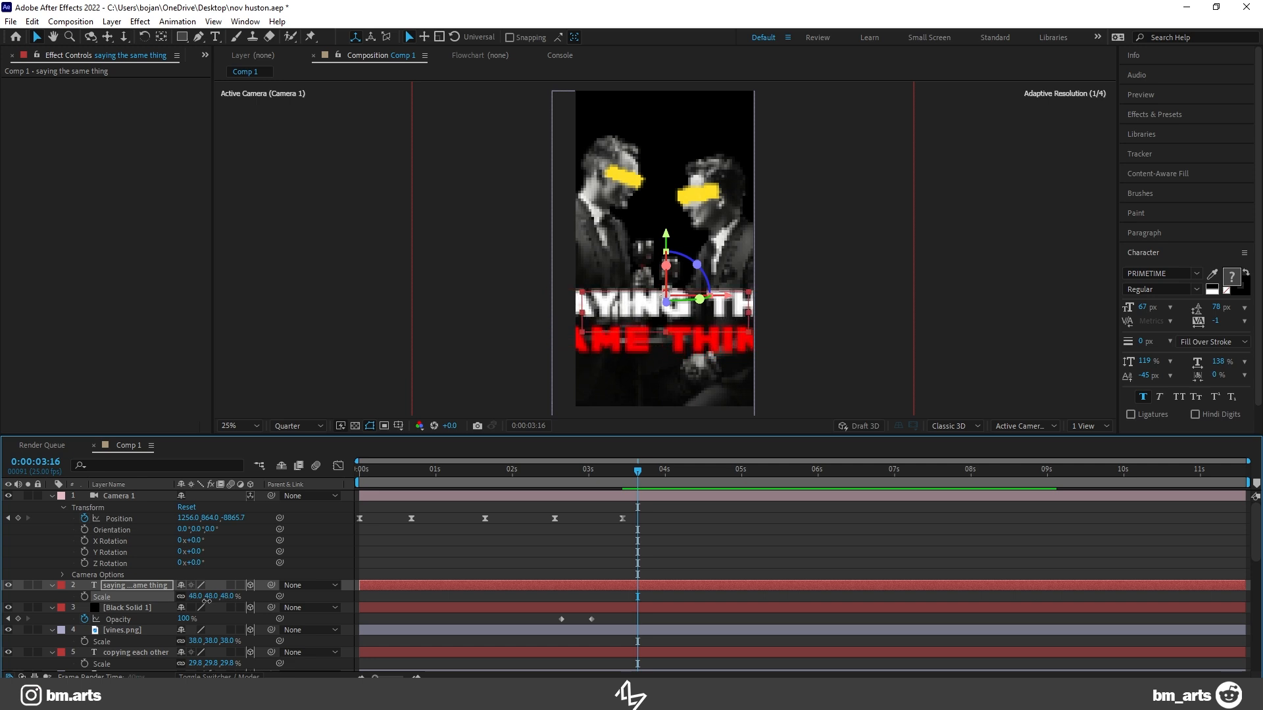
{"action": "left_click_drag", "start_coordinate": [605, 321], "coordinate": [610, 304]}
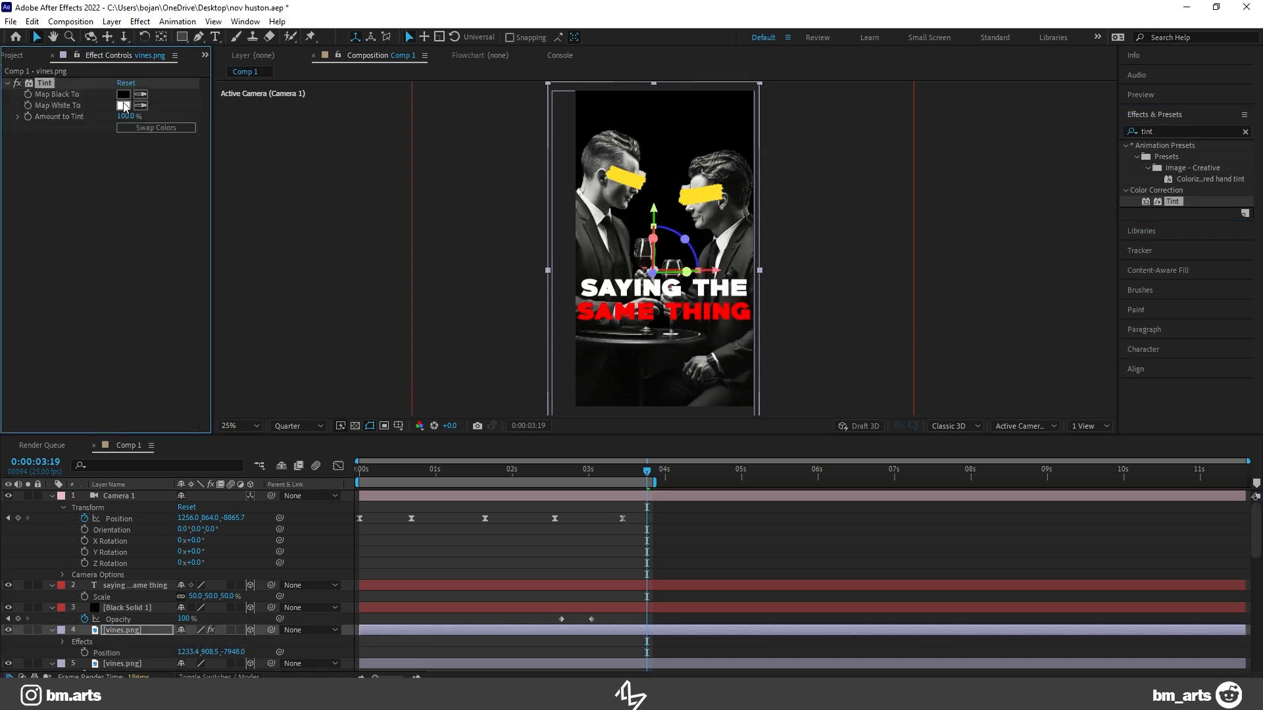
Step: Map both black and white to red in the duplicated vines.png layer's Tint effect and reposition the red copy
{"action": "left_click", "coordinate": [123, 105]}
{"action": "left_click", "coordinate": [762, 267]}
{"action": "left_click", "coordinate": [123, 94]}
{"action": "left_click", "coordinate": [763, 267]}
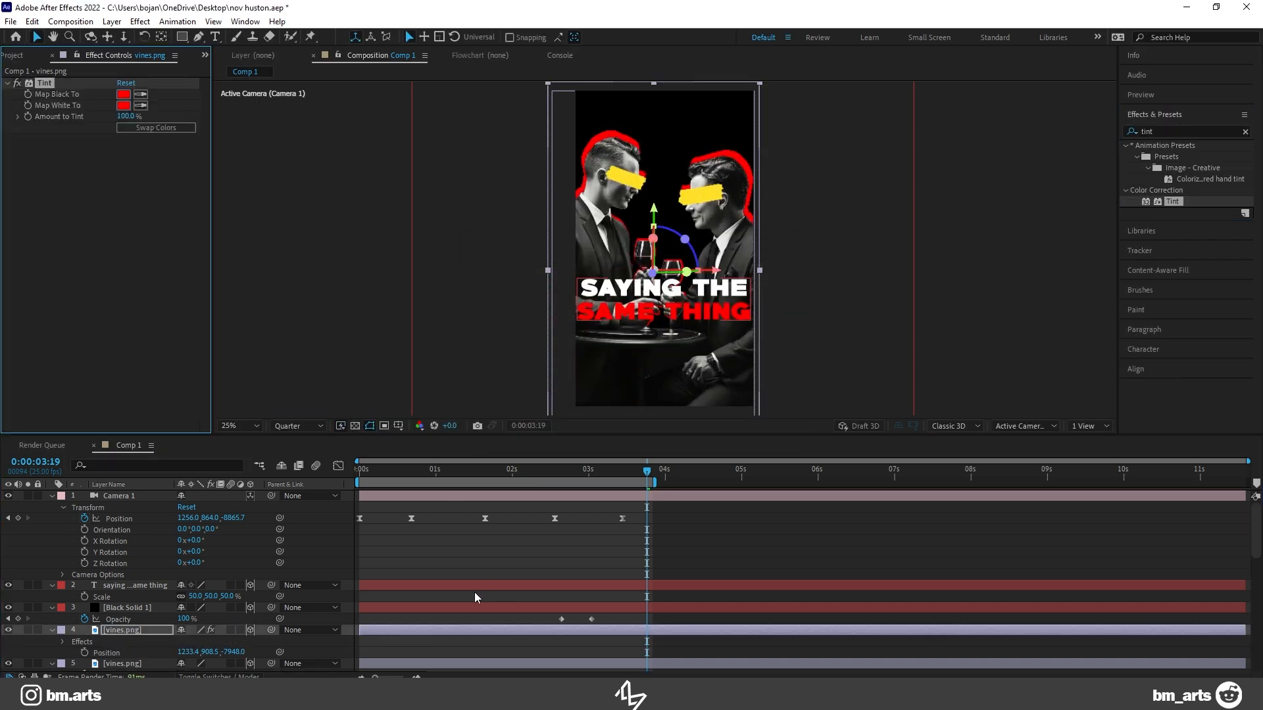
{"action": "left_click_drag", "start_coordinate": [649, 219], "coordinate": [730, 171]}
{"action": "left_click", "coordinate": [133, 605]}
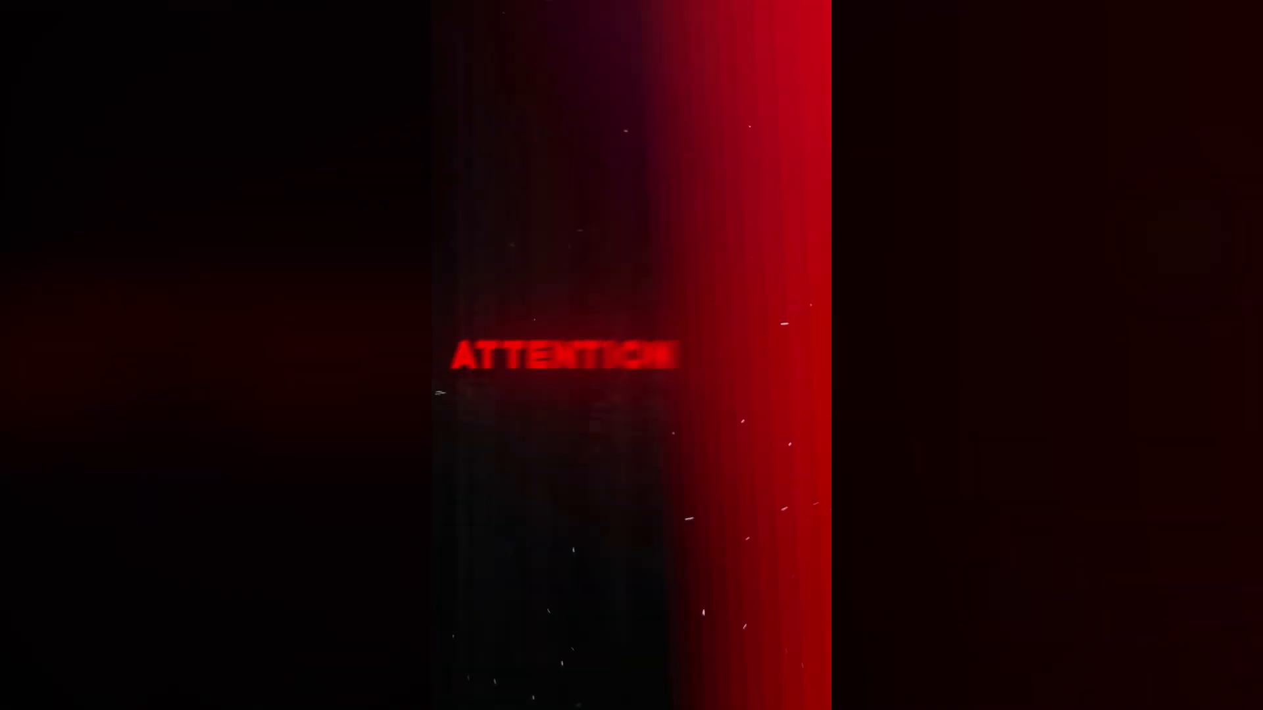